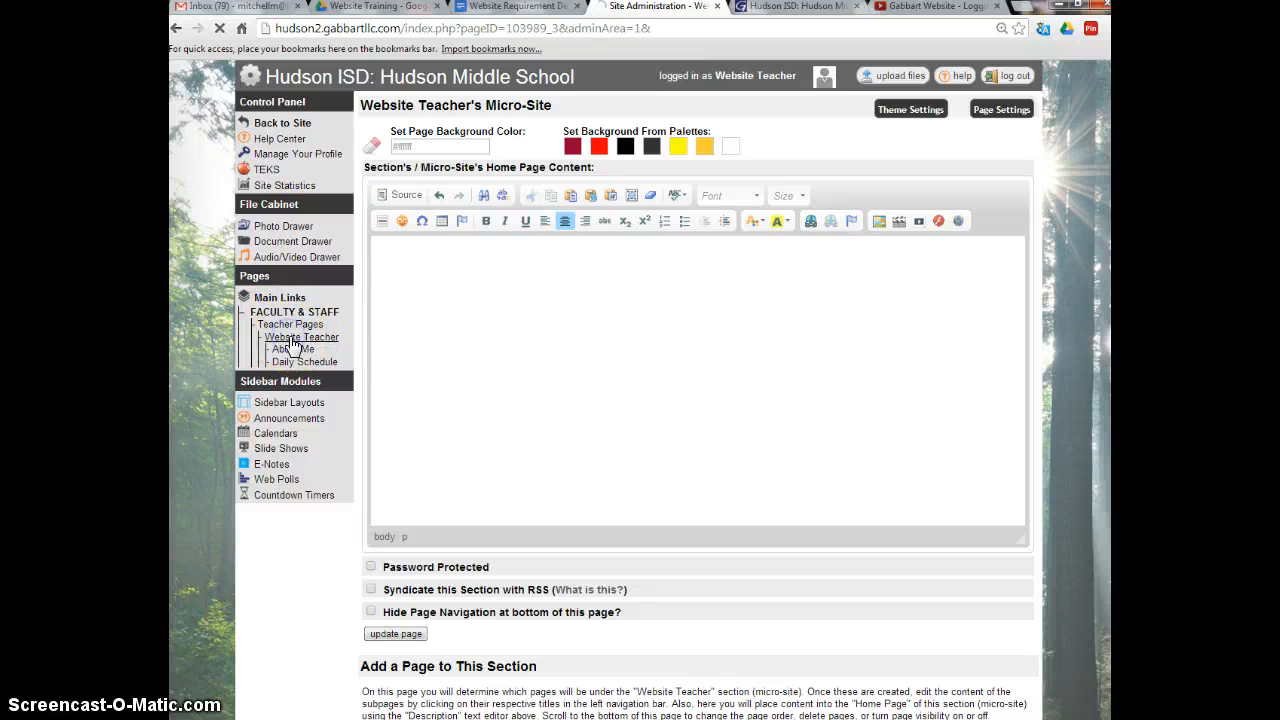
Step: Open the Website Teacher section page, delete all of its home page content and save the update
click(294, 345)
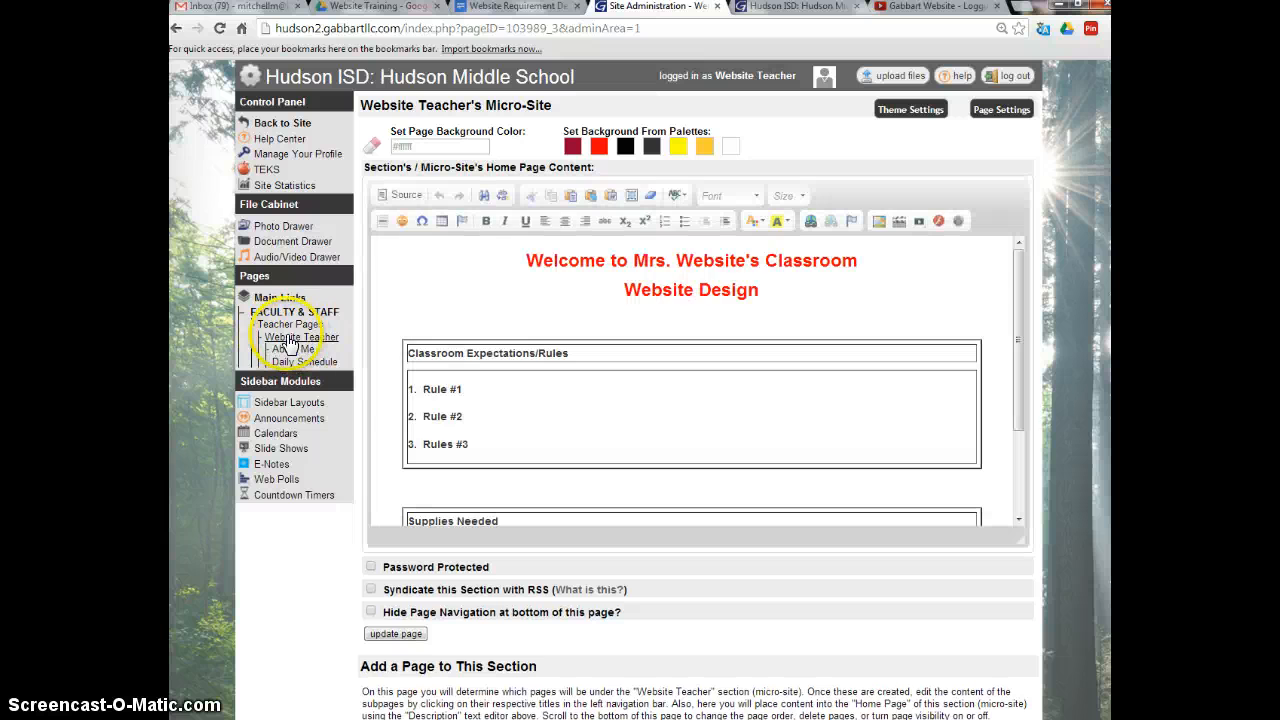
drag(514, 263, 890, 617)
key(Delete)
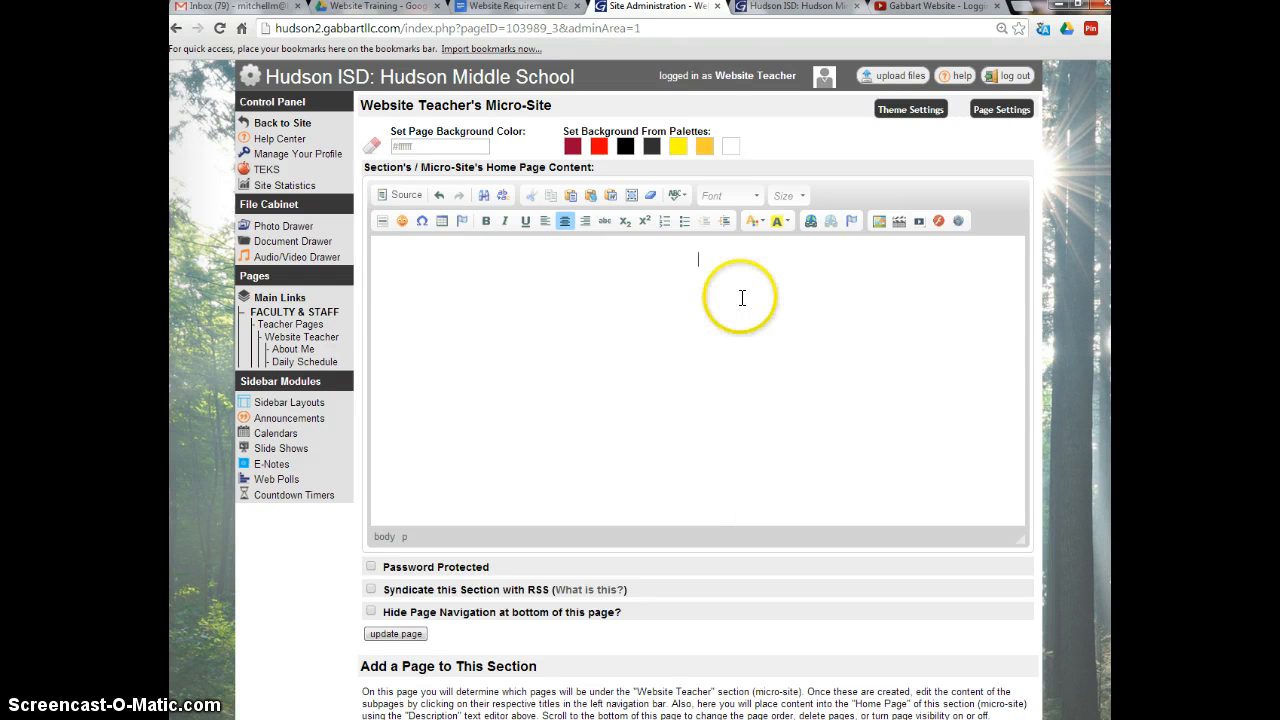
click(398, 634)
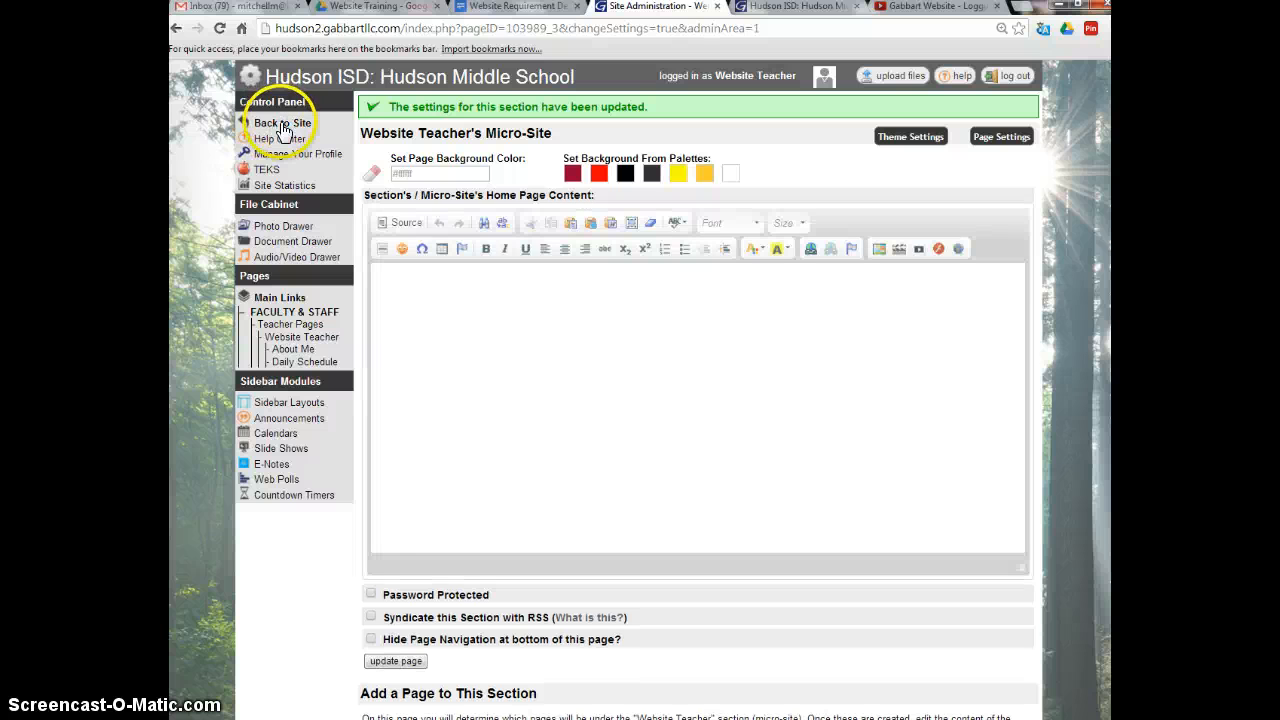
Step: Check the Website Teacher page on the public site and reopen it for editing
click(283, 124)
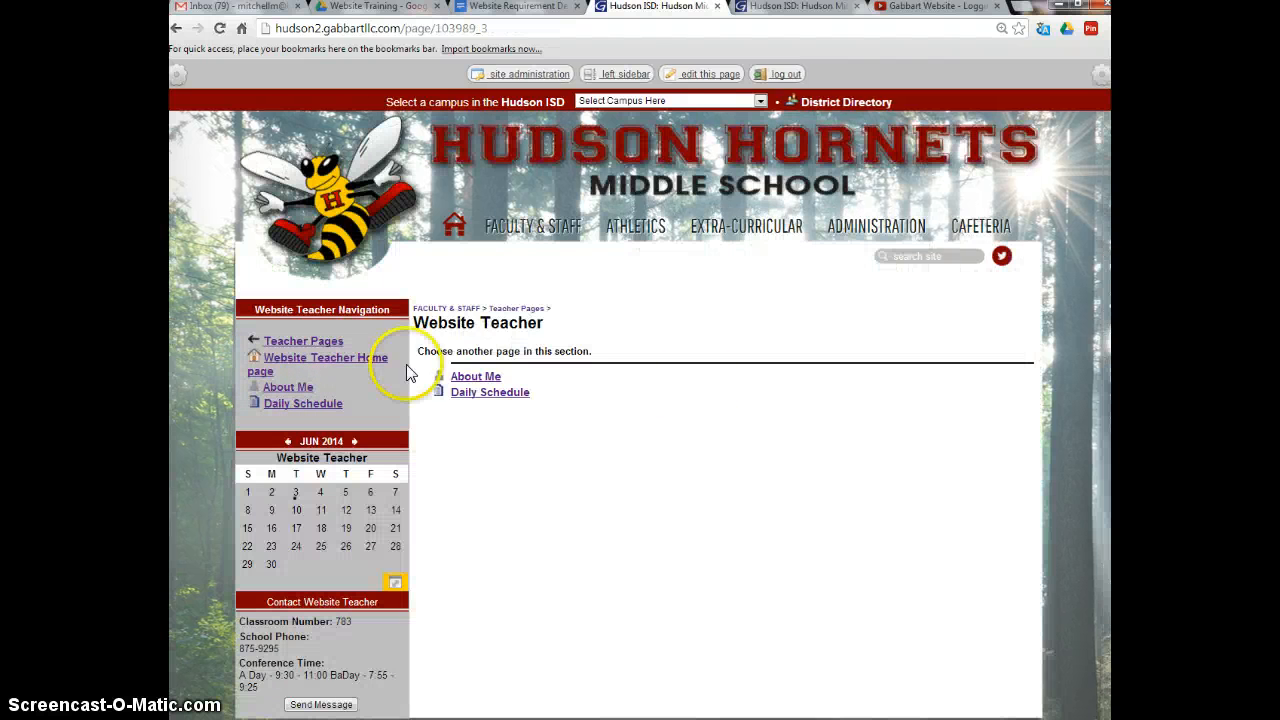
click(699, 78)
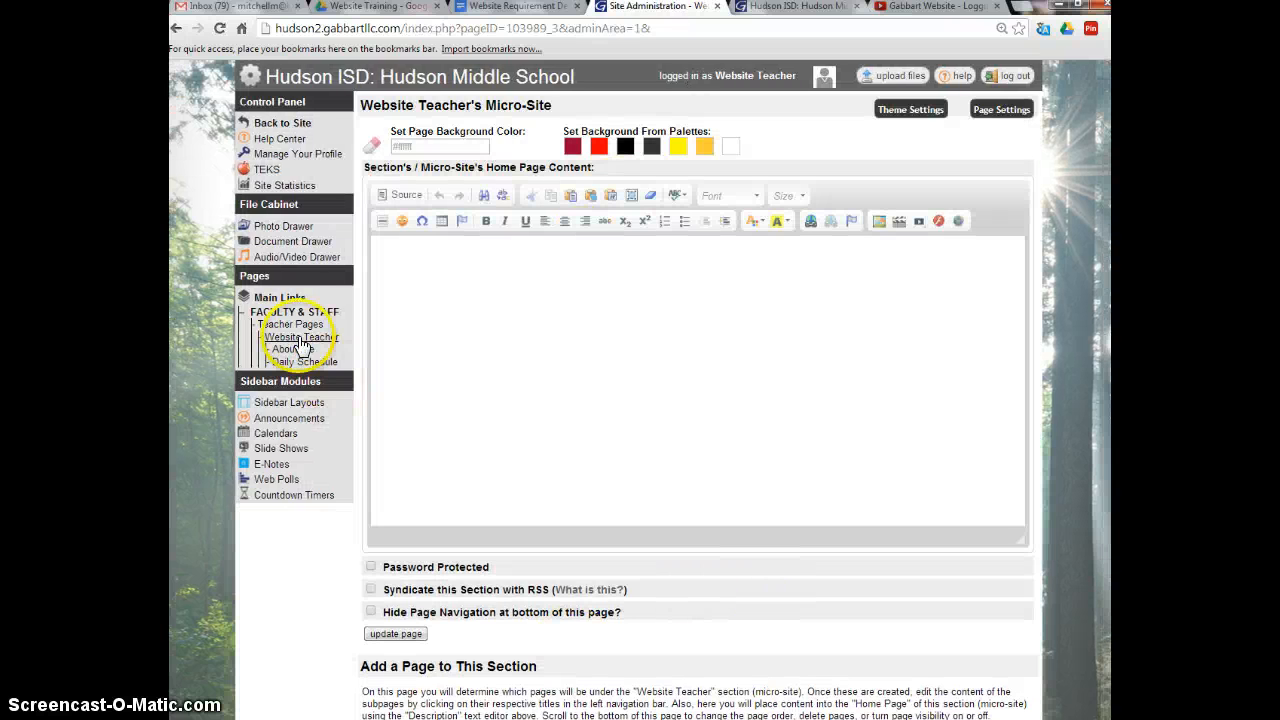
scroll(285, 330, down, 3)
scroll(300, 330, up, 3)
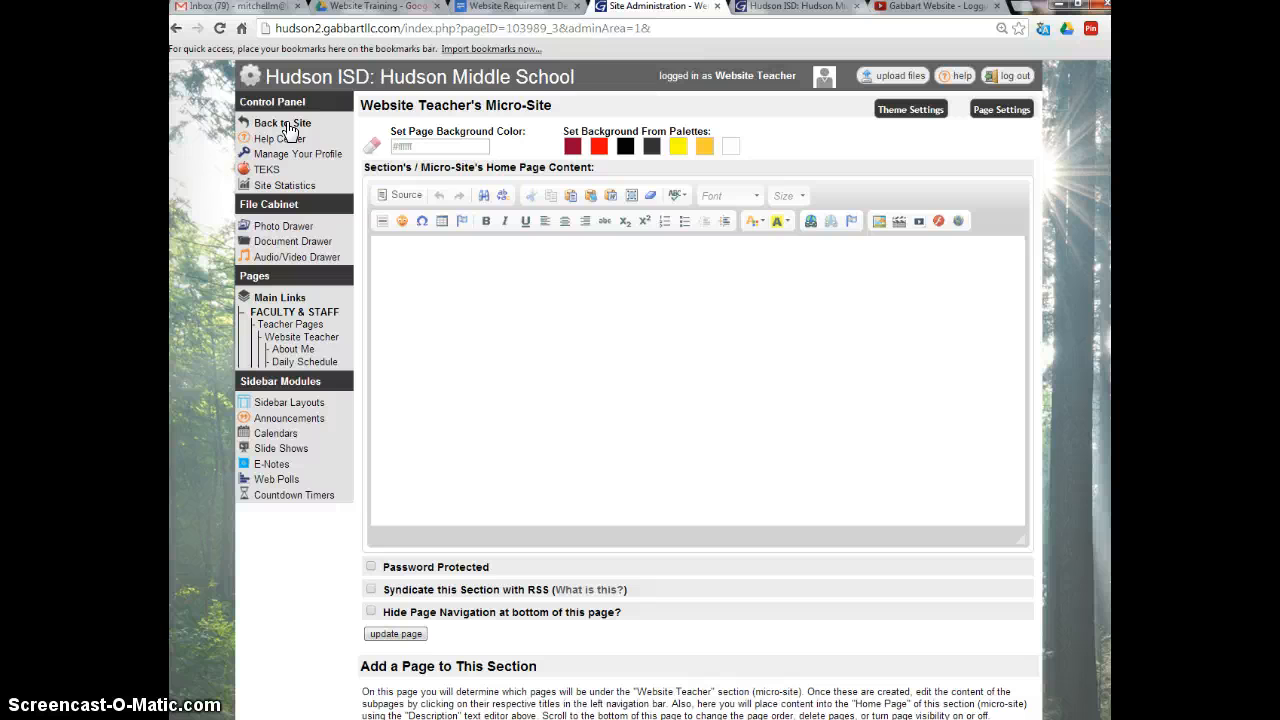
Step: Enter a centered two-line heading in the home page content: "Welcome to Mrs. Website's Page!" and "Website Design"
click(702, 264)
click(563, 222)
text(Welcome to Mrs. Website's )
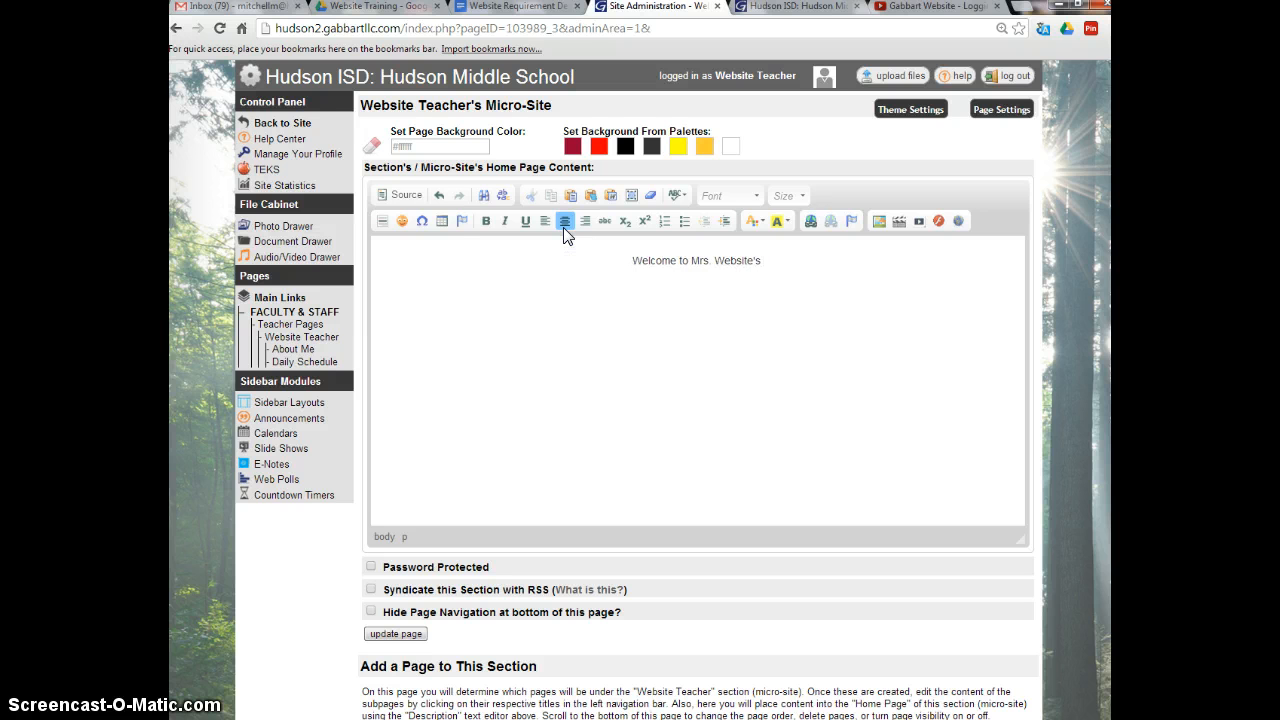
text(Page)
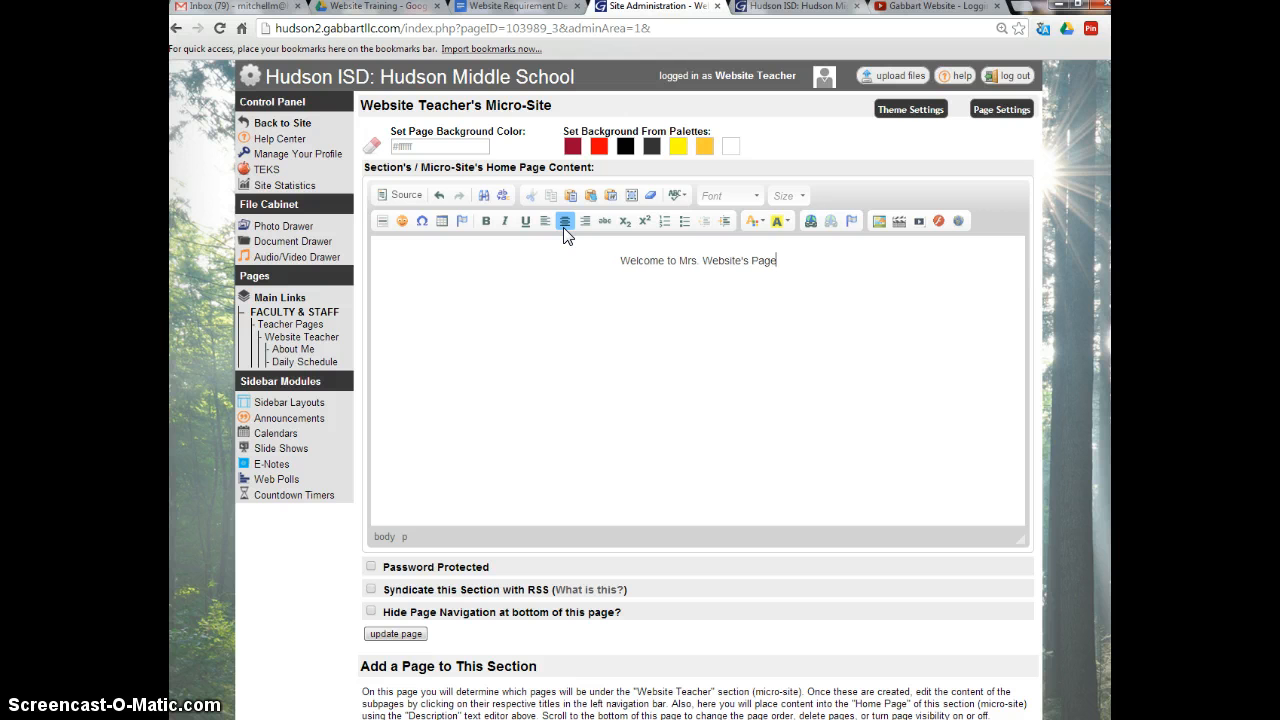
text(!)
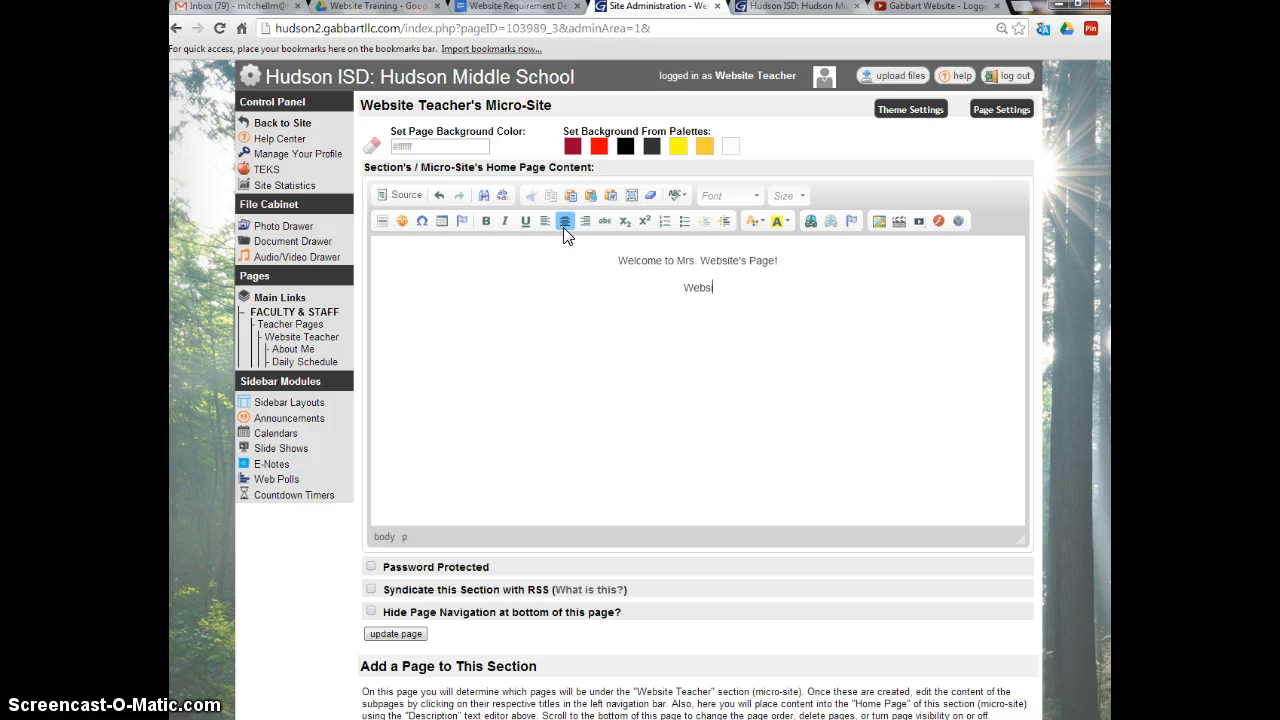
text(Design)
Step: Color both heading lines dark red and set their font size to 24
drag(737, 287, 604, 254)
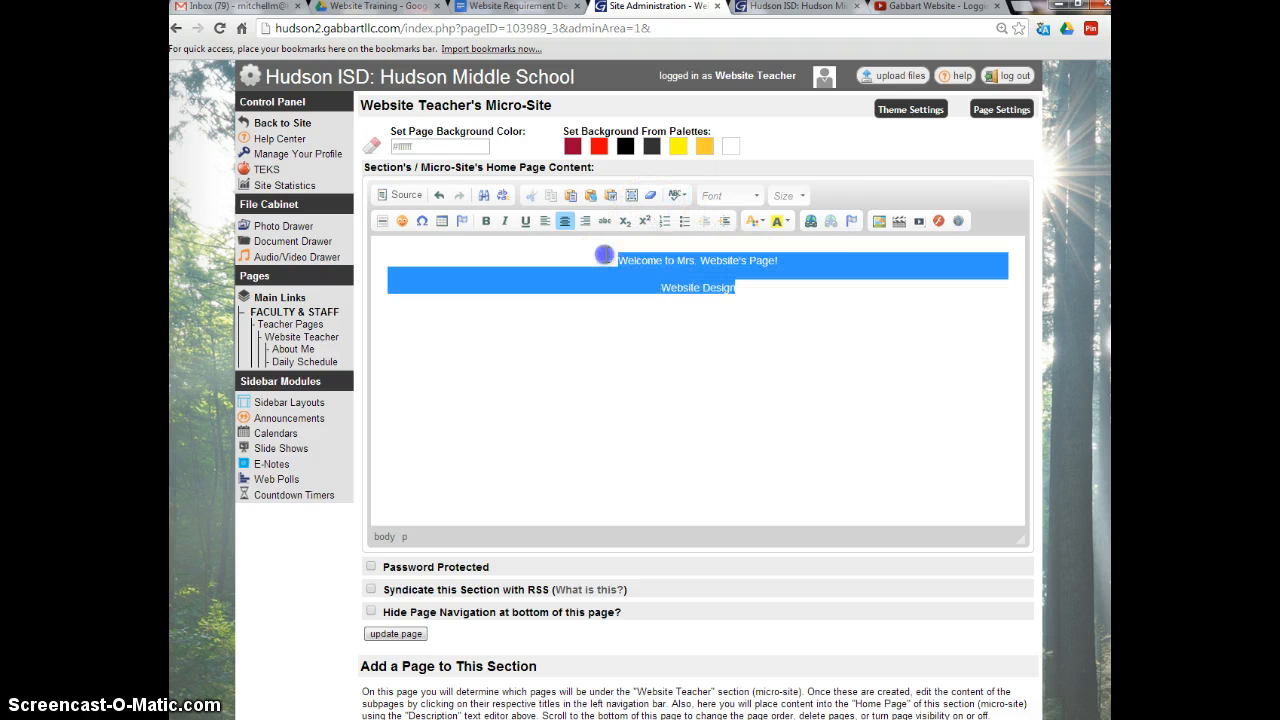
click(756, 224)
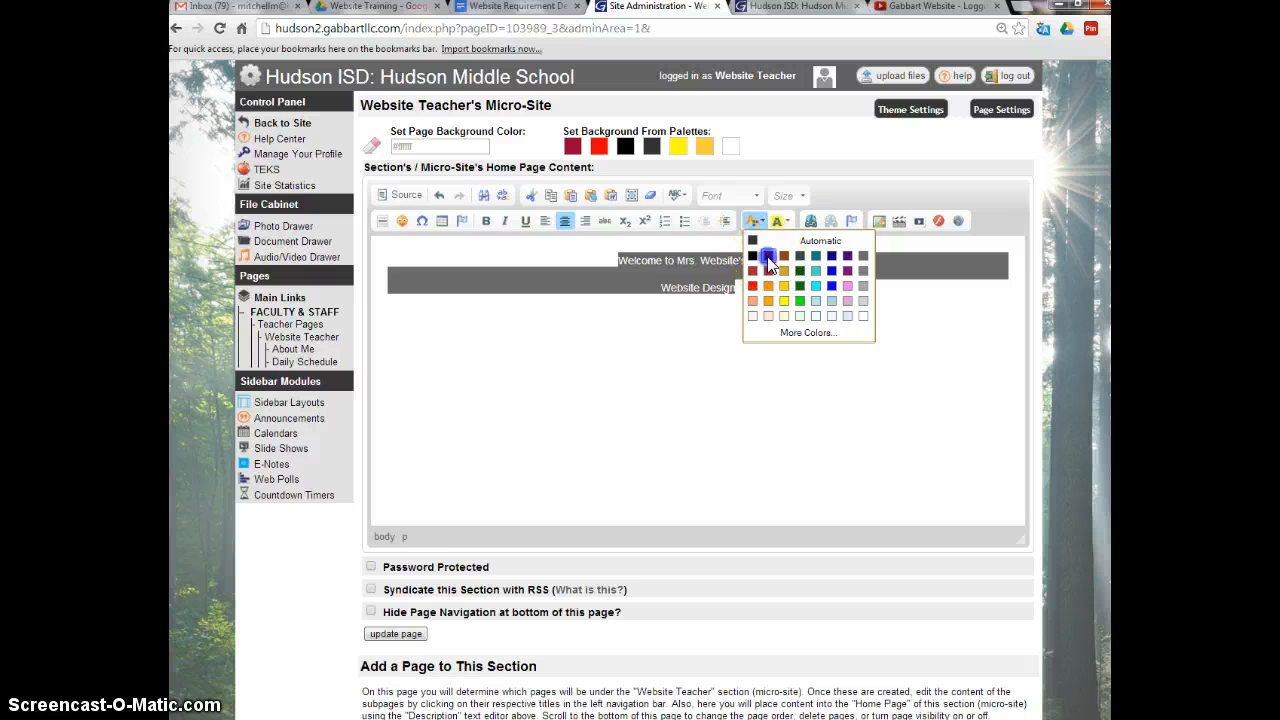
click(768, 258)
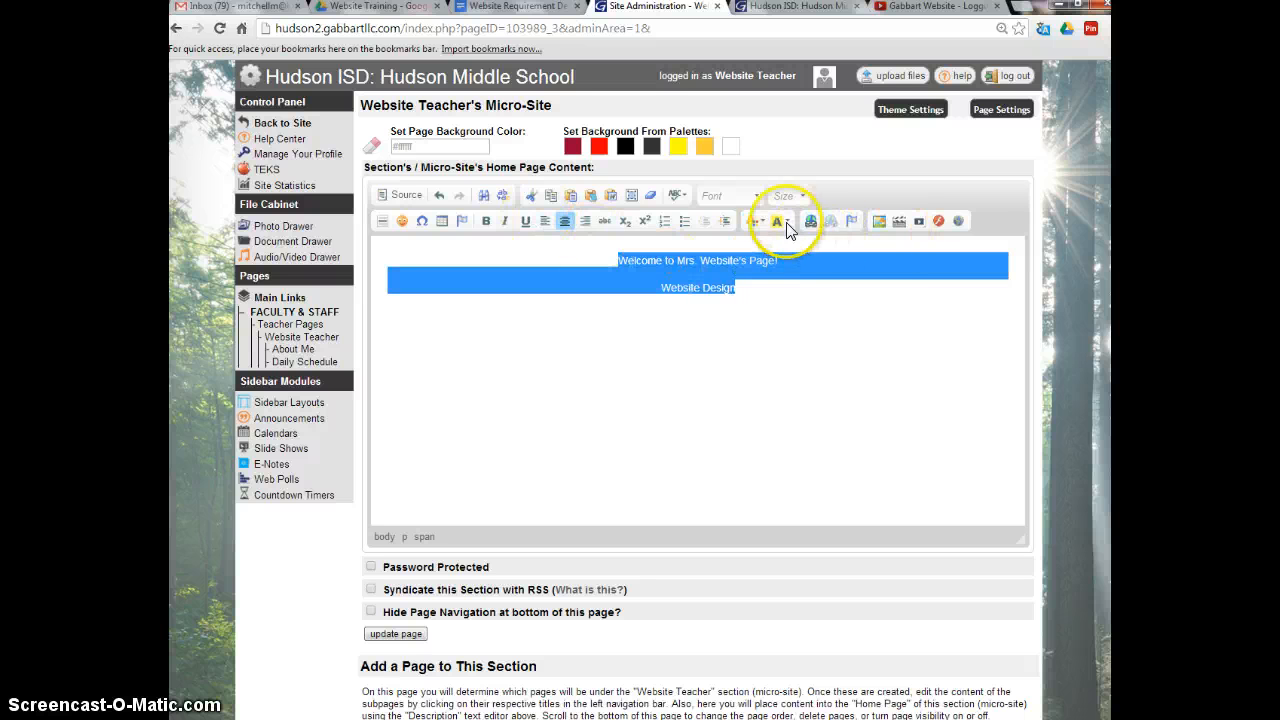
click(790, 195)
scroll(815, 310, down, 5)
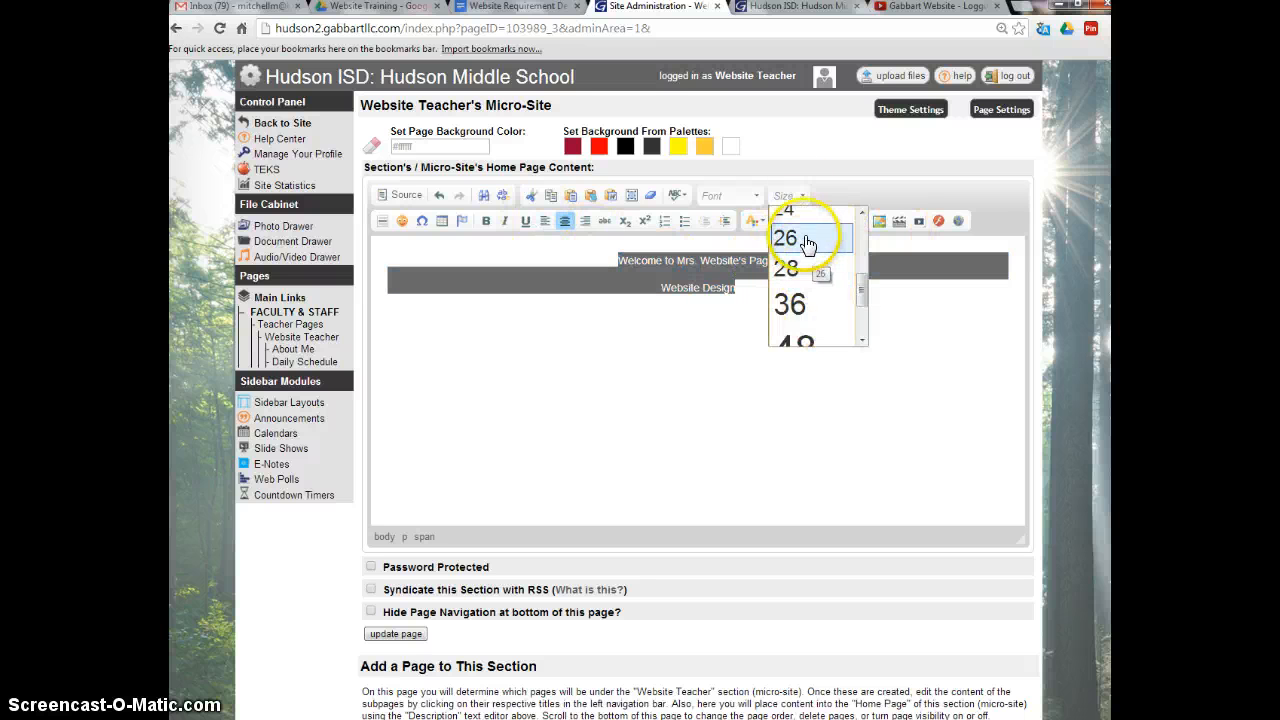
click(799, 212)
click(798, 297)
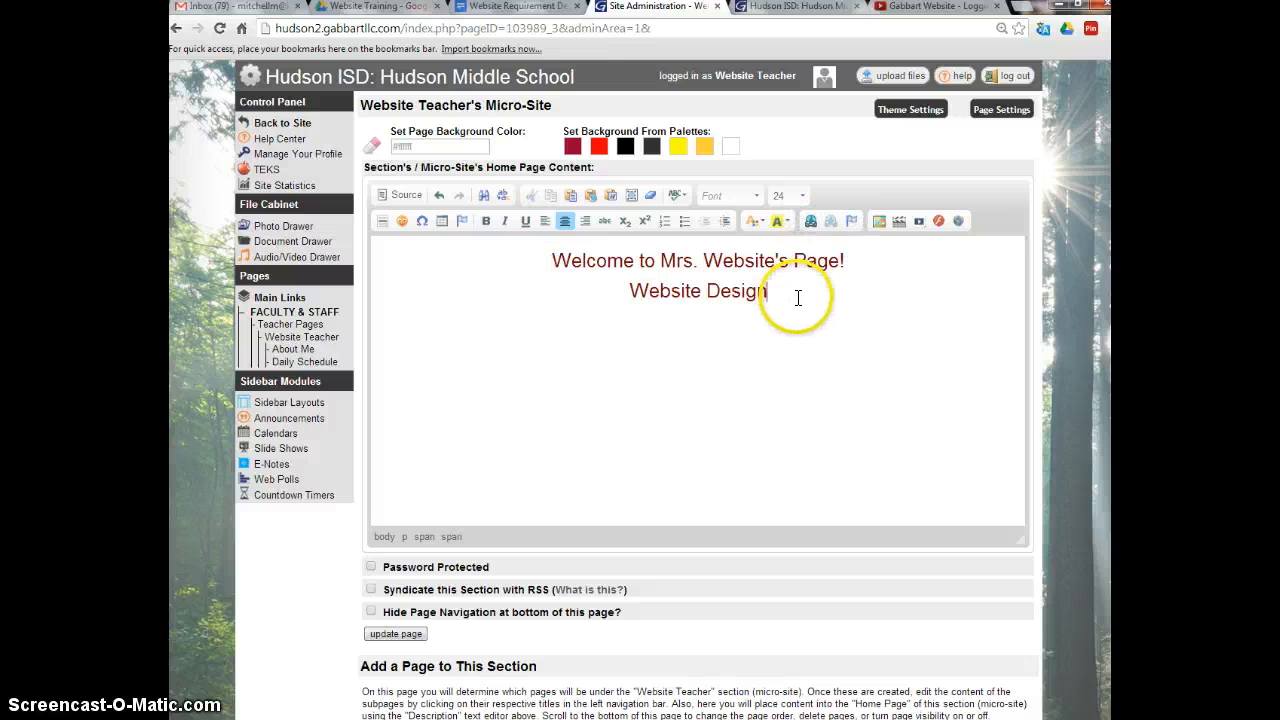
Step: Make both heading lines bold and add a new line below "Website Design"
drag(548, 256, 770, 297)
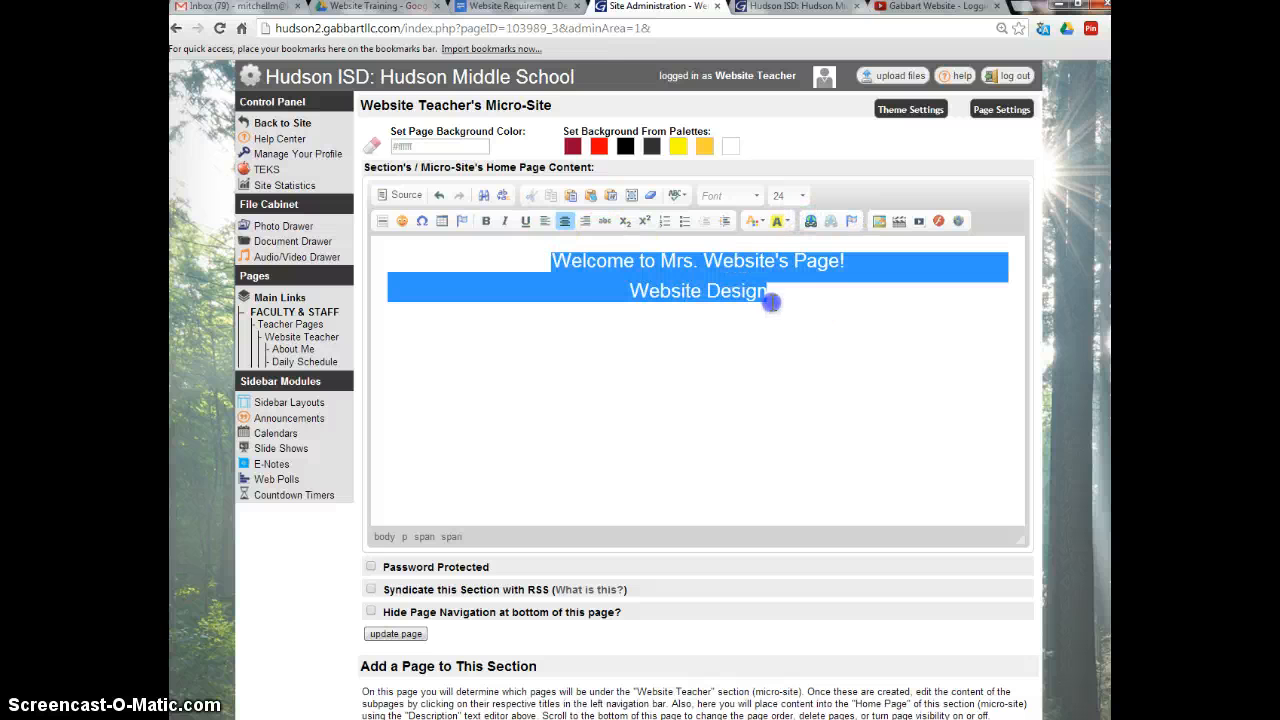
click(487, 224)
click(786, 306)
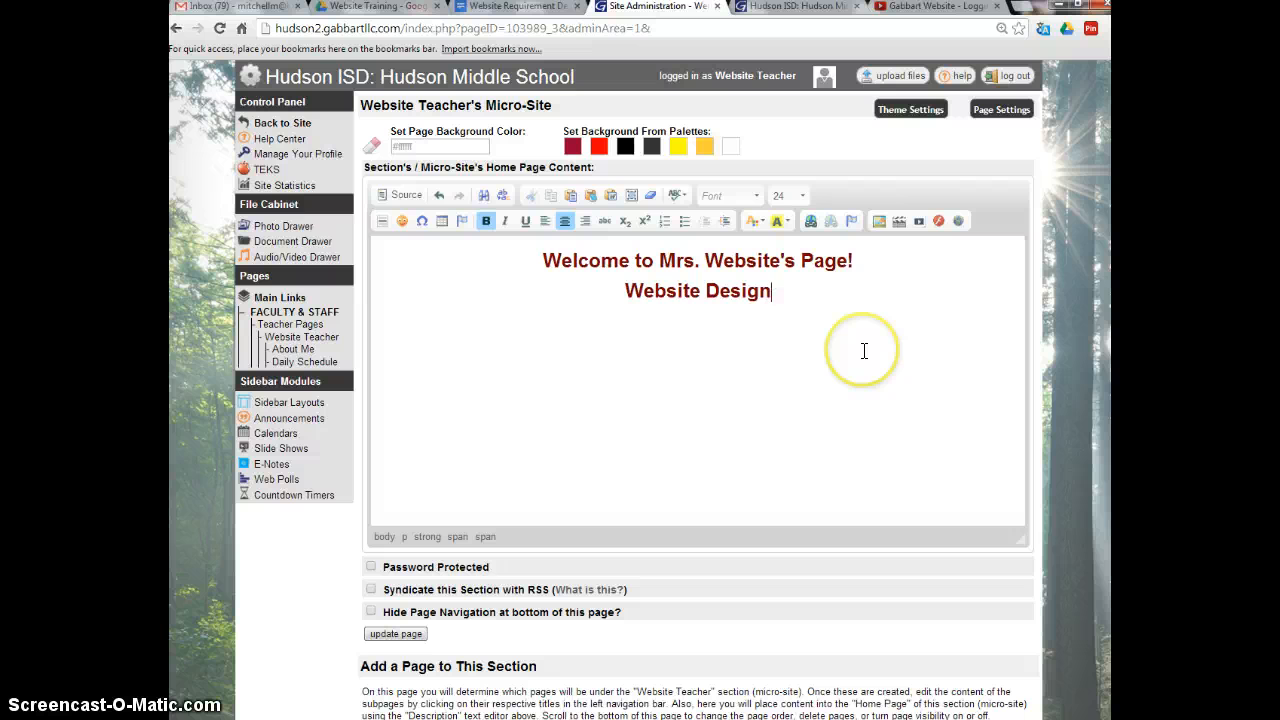
key(Return)
Step: Examine the example teacher's home page, including its welcome heading and the Classroom Expectations and Supplies Needed tables
click(772, 12)
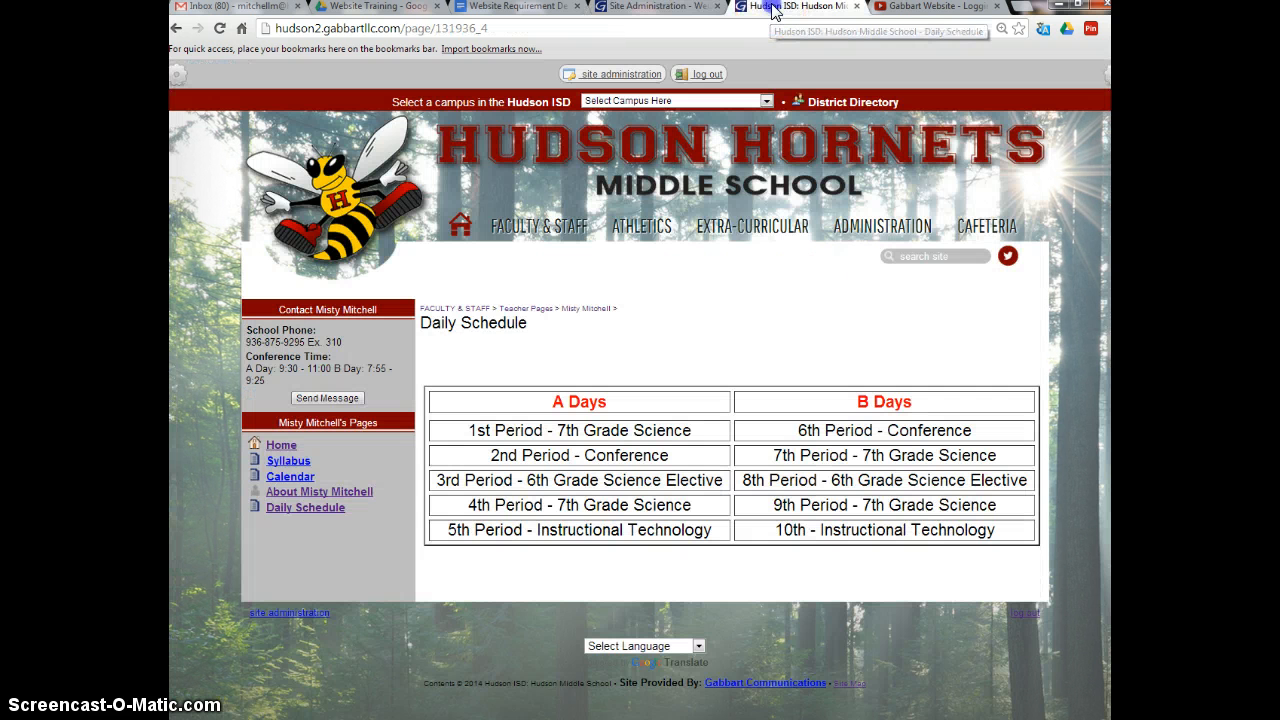
click(281, 445)
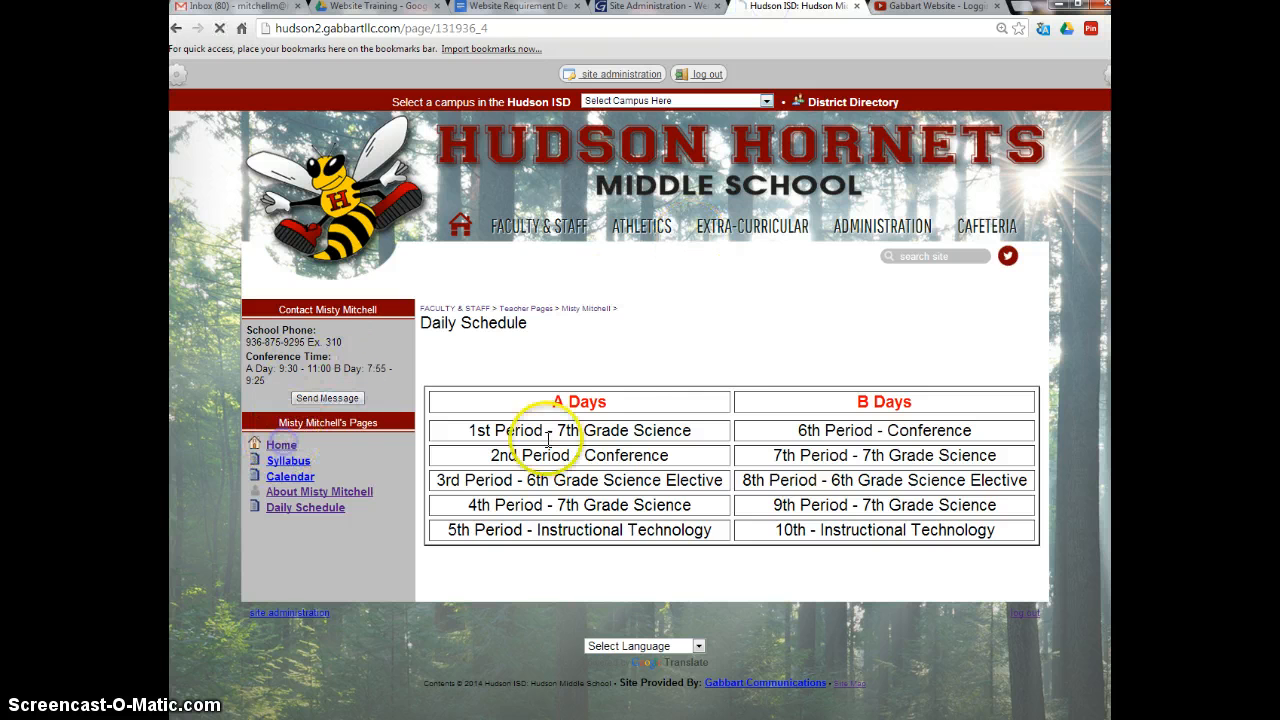
scroll(975, 417, down, 2)
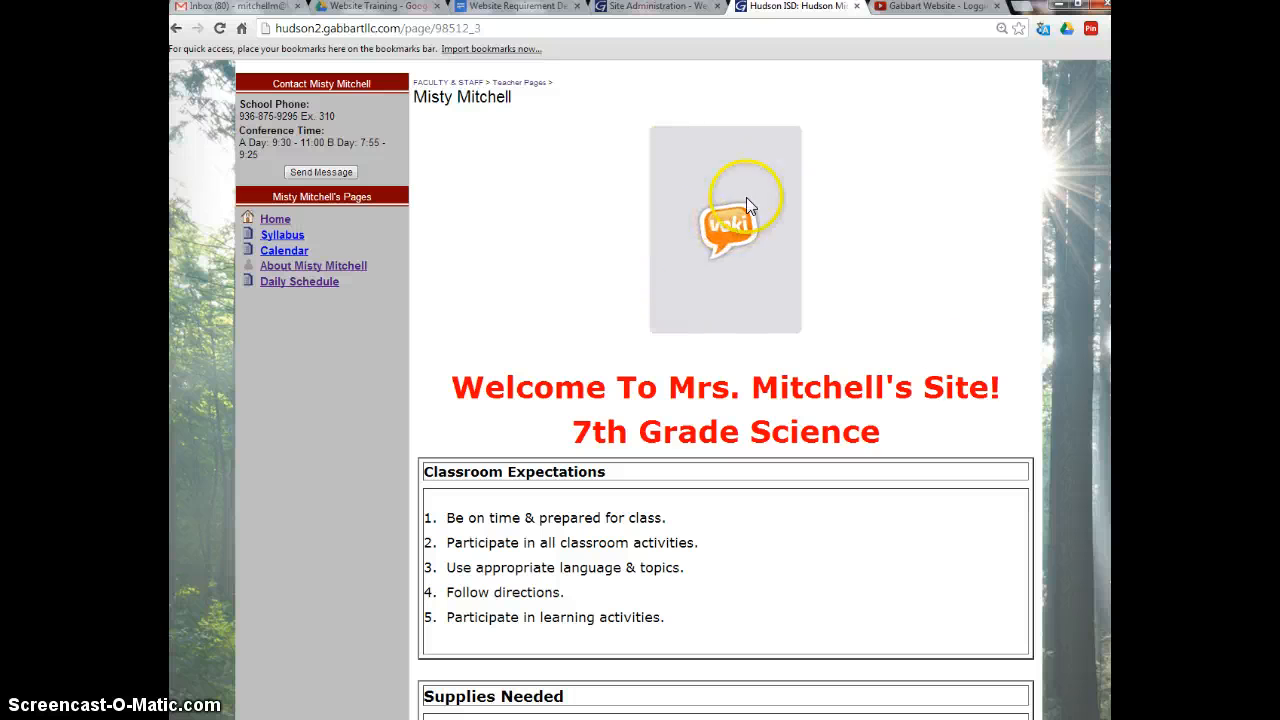
scroll(868, 375, down, 1)
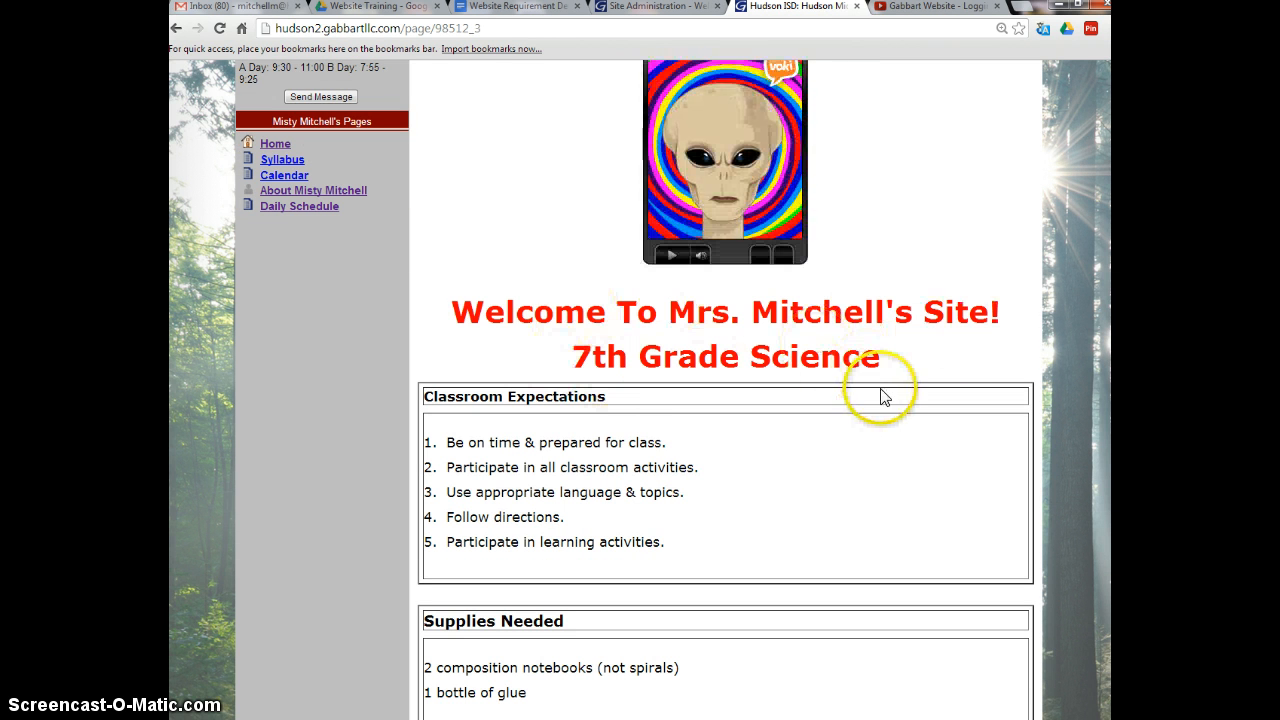
scroll(880, 395, down, 1)
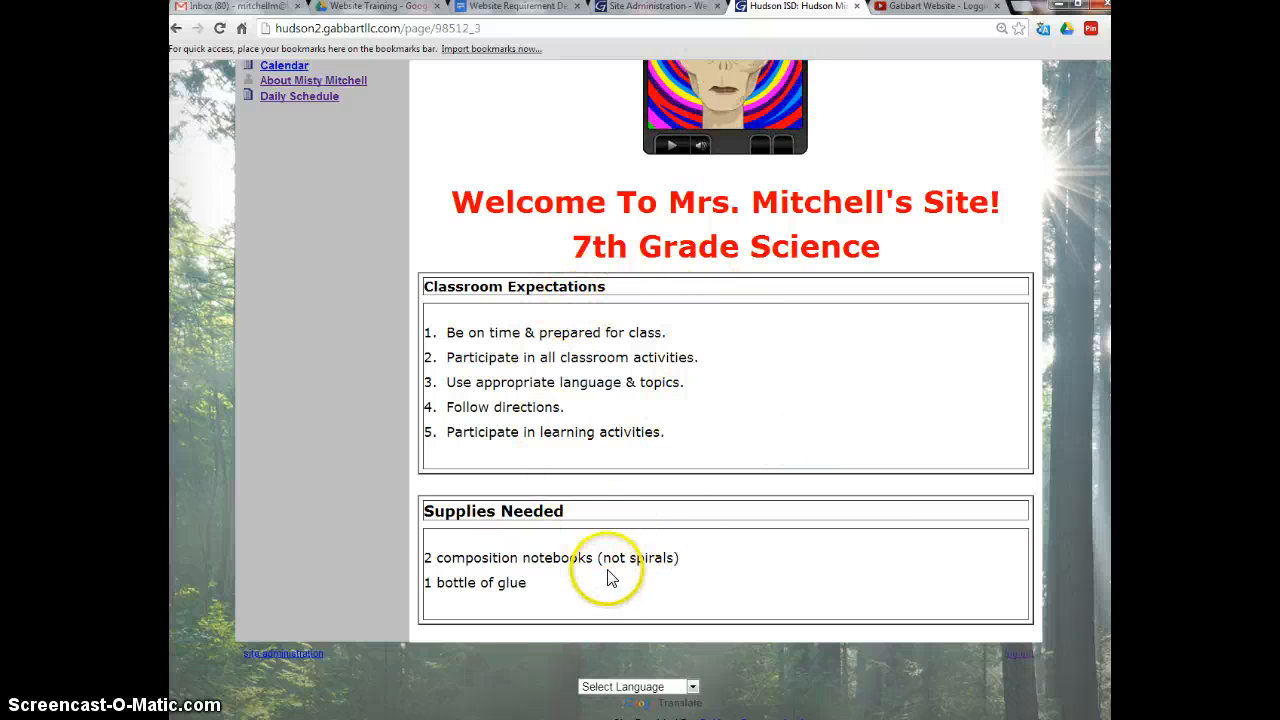
Step: Return to the page editor and set up a new table with 2 rows, 1 column and a width of 600px
click(684, 13)
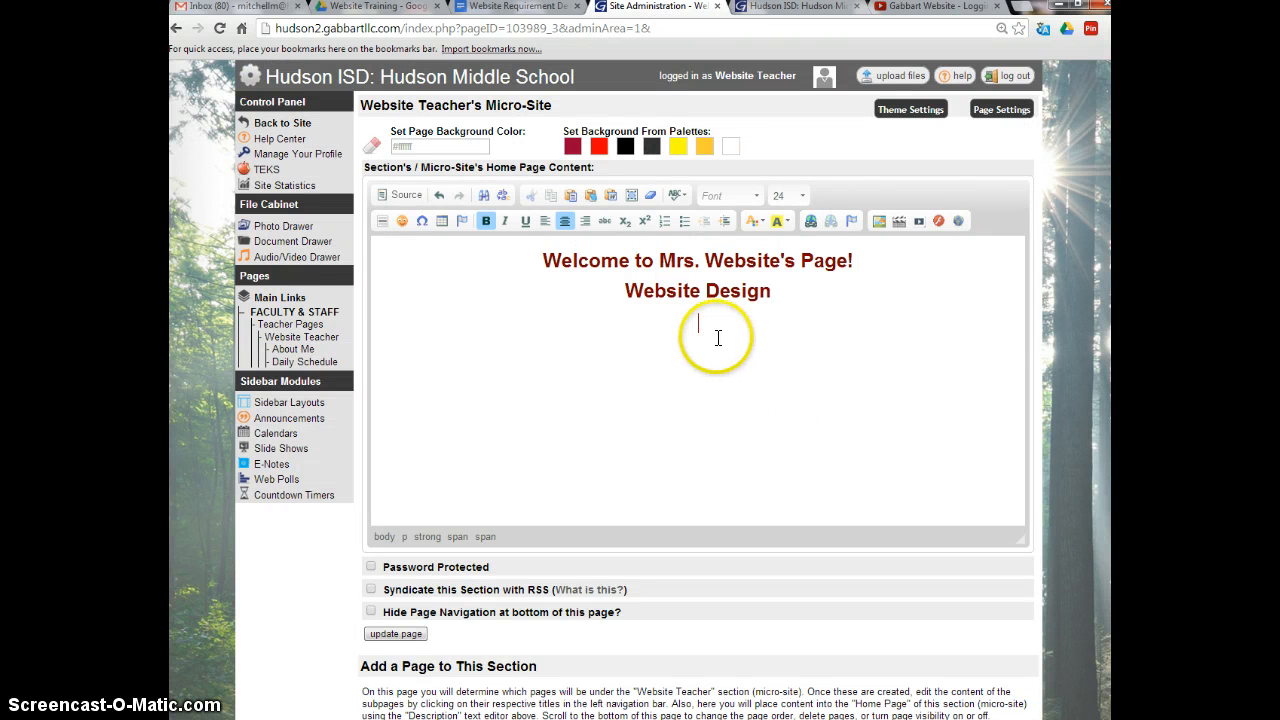
click(462, 375)
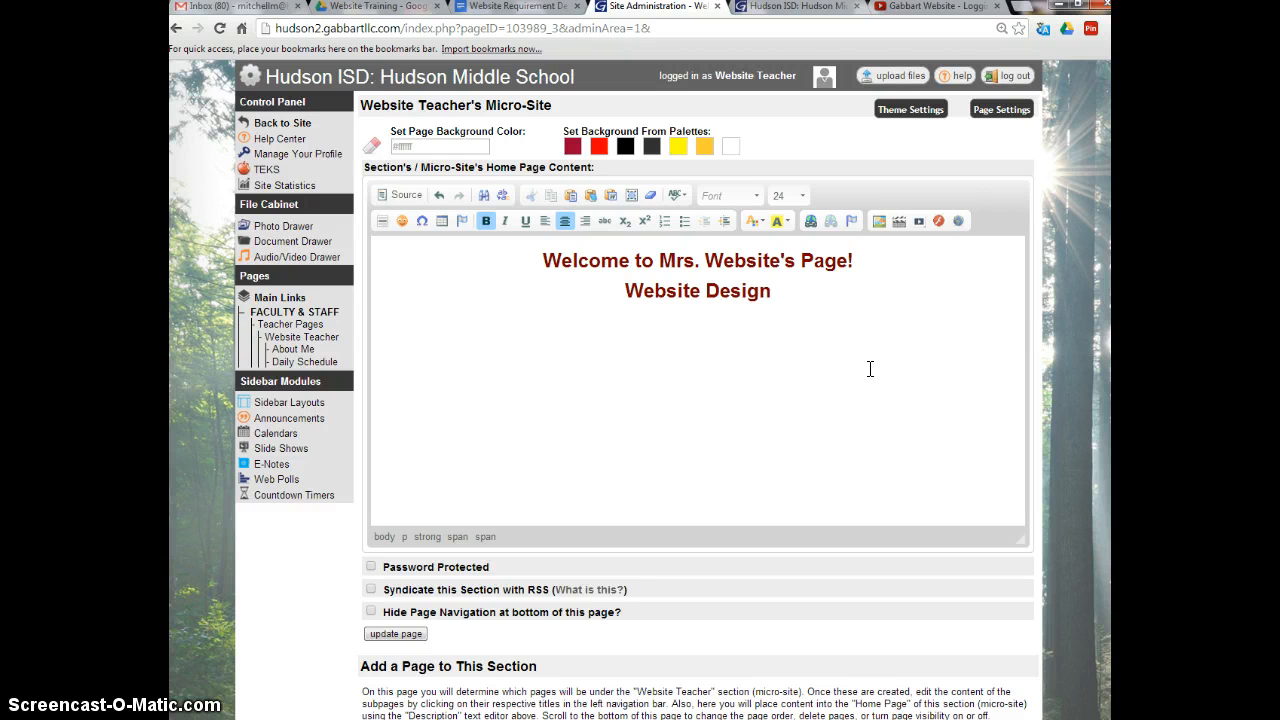
click(442, 219)
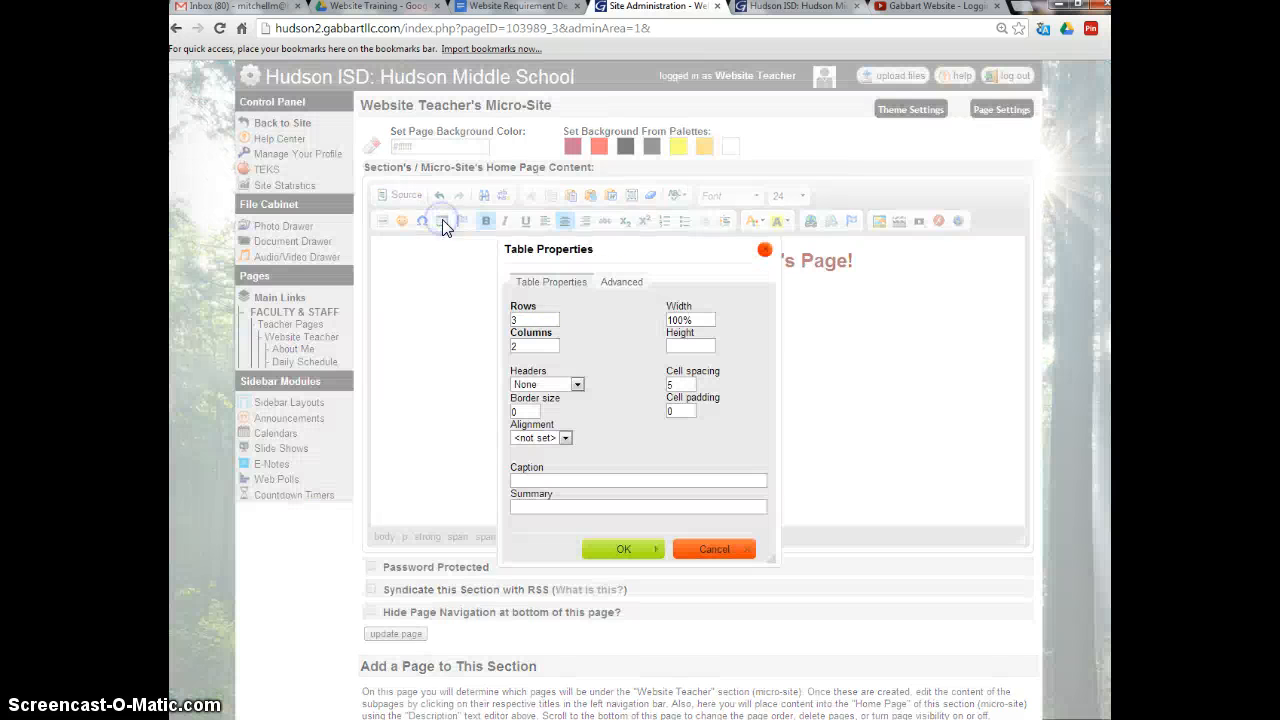
click(535, 345)
click(692, 320)
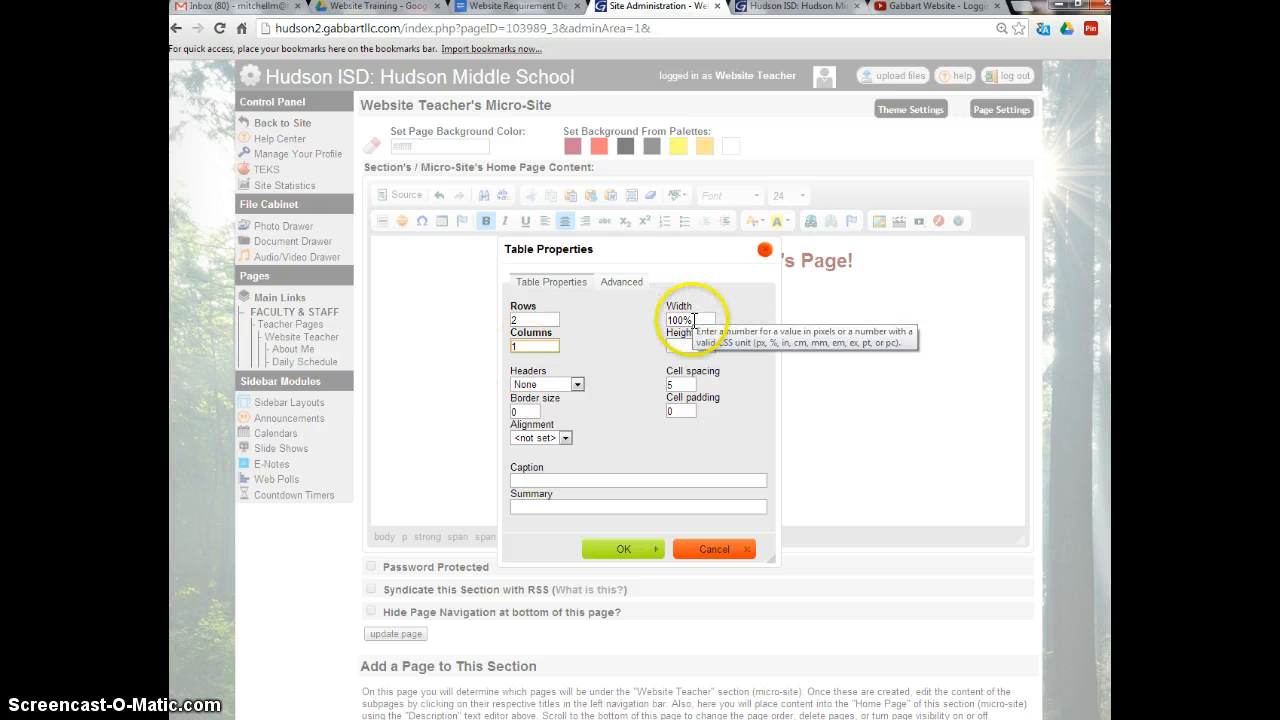
drag(692, 319, 641, 318)
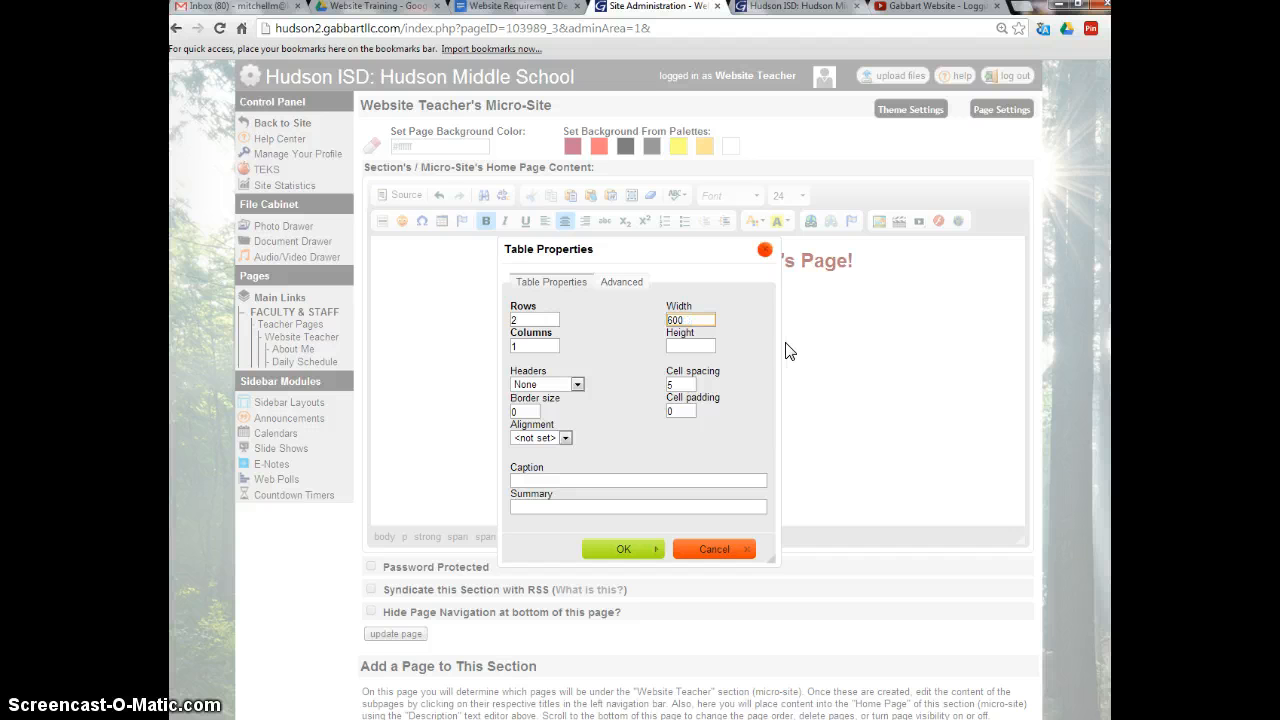
click(769, 339)
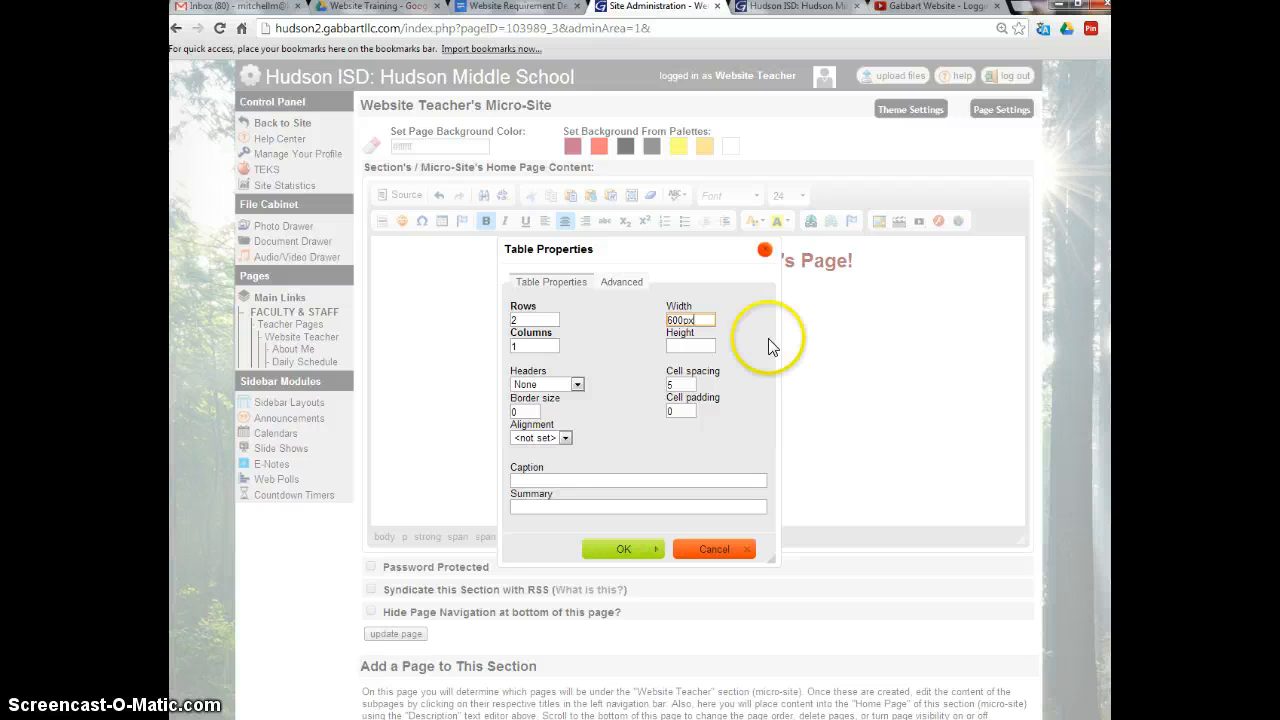
click(680, 342)
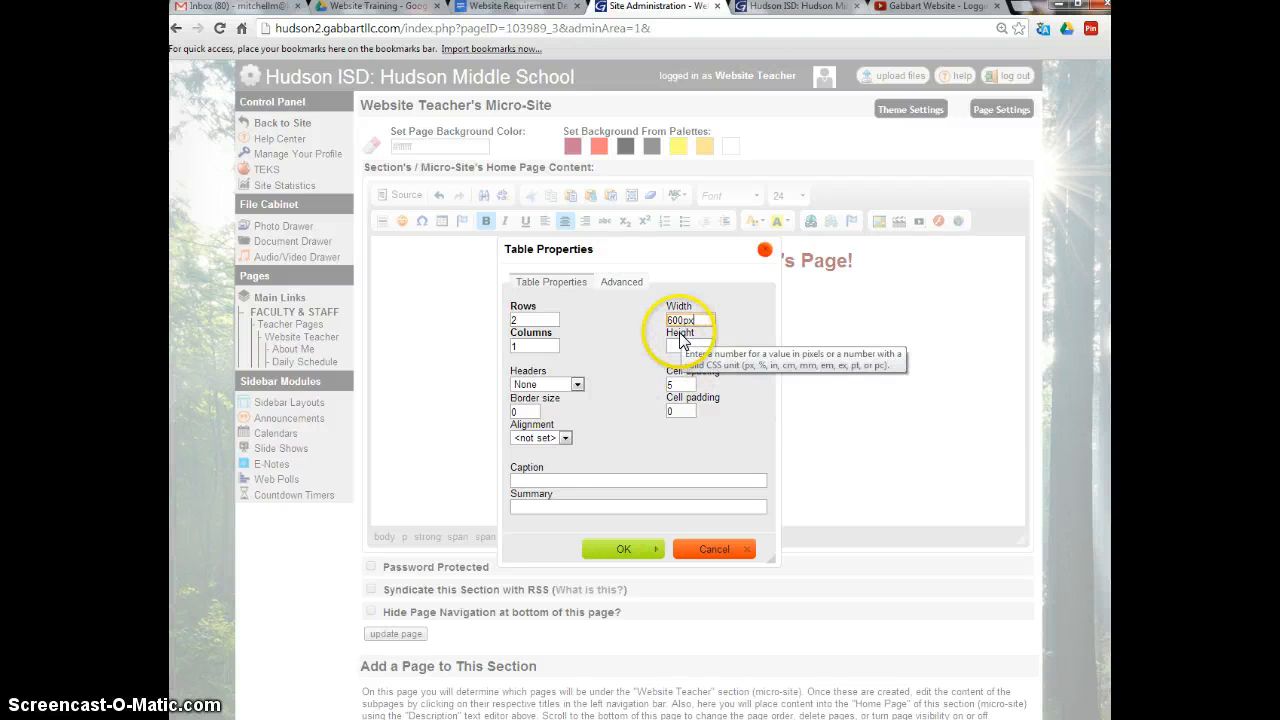
click(680, 344)
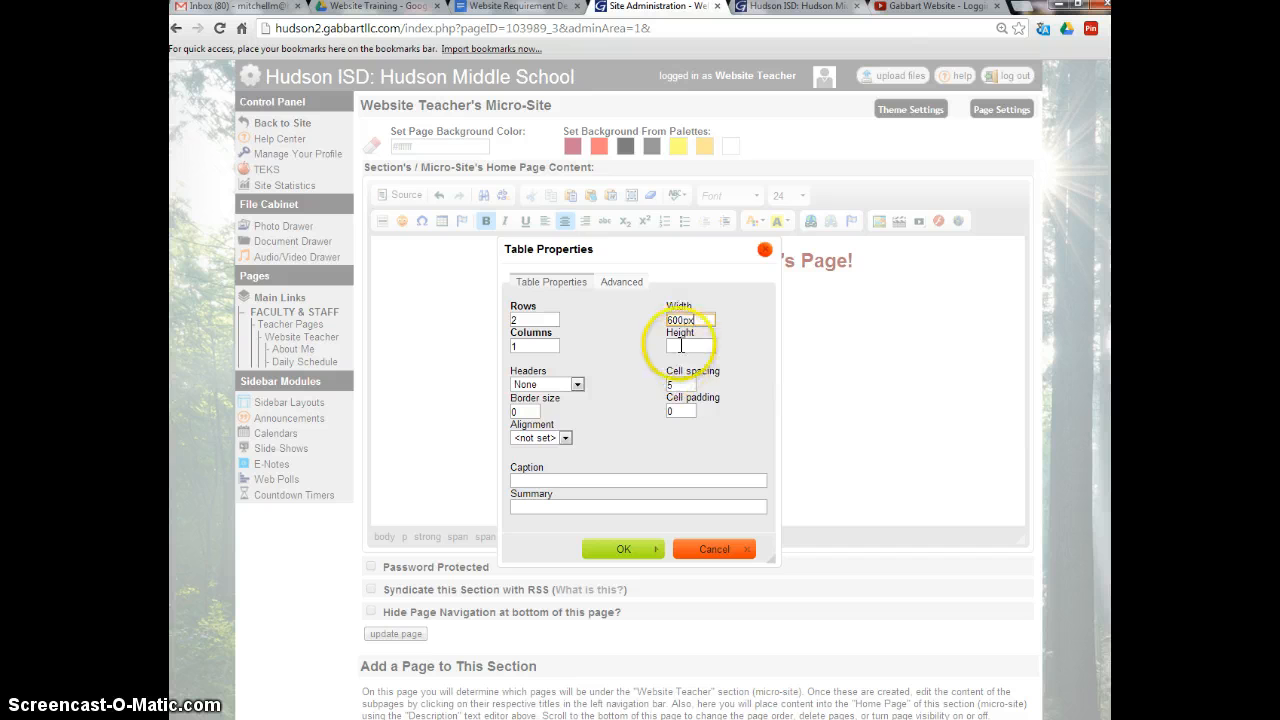
Step: Set the new table's headers to First Row, its border size to 2 and its alignment to Center
click(548, 395)
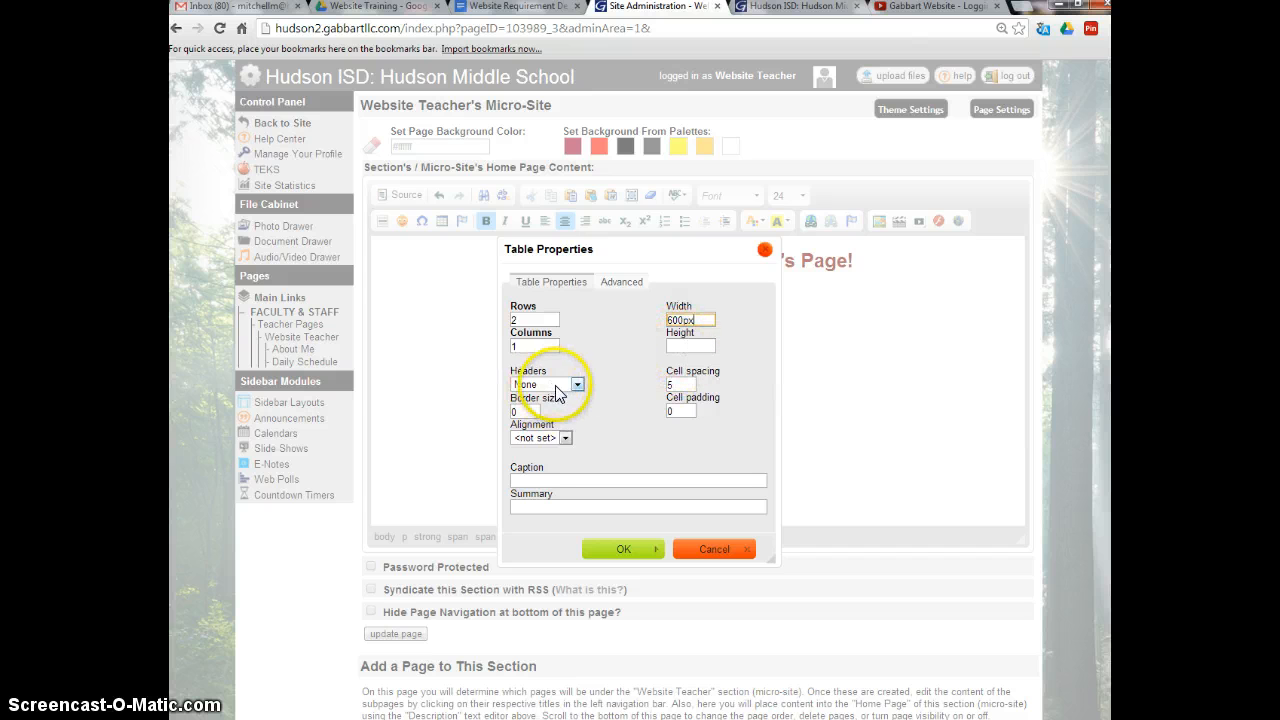
click(558, 388)
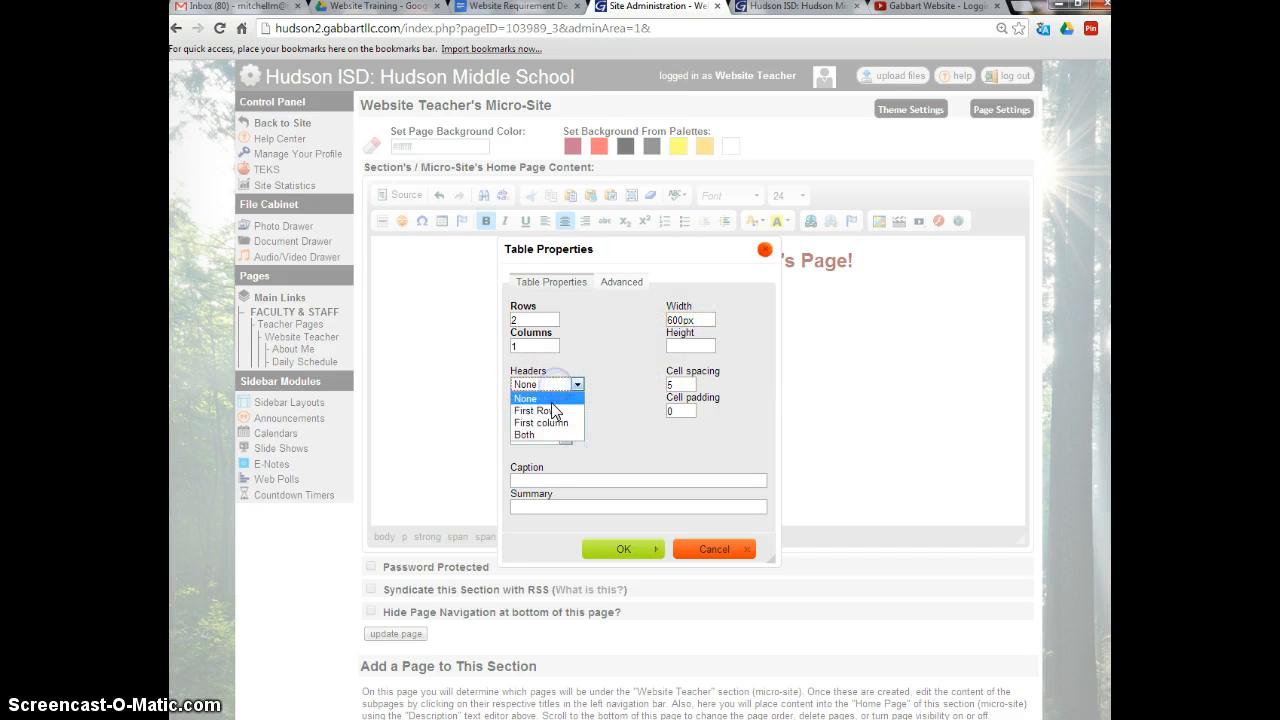
click(553, 413)
click(565, 390)
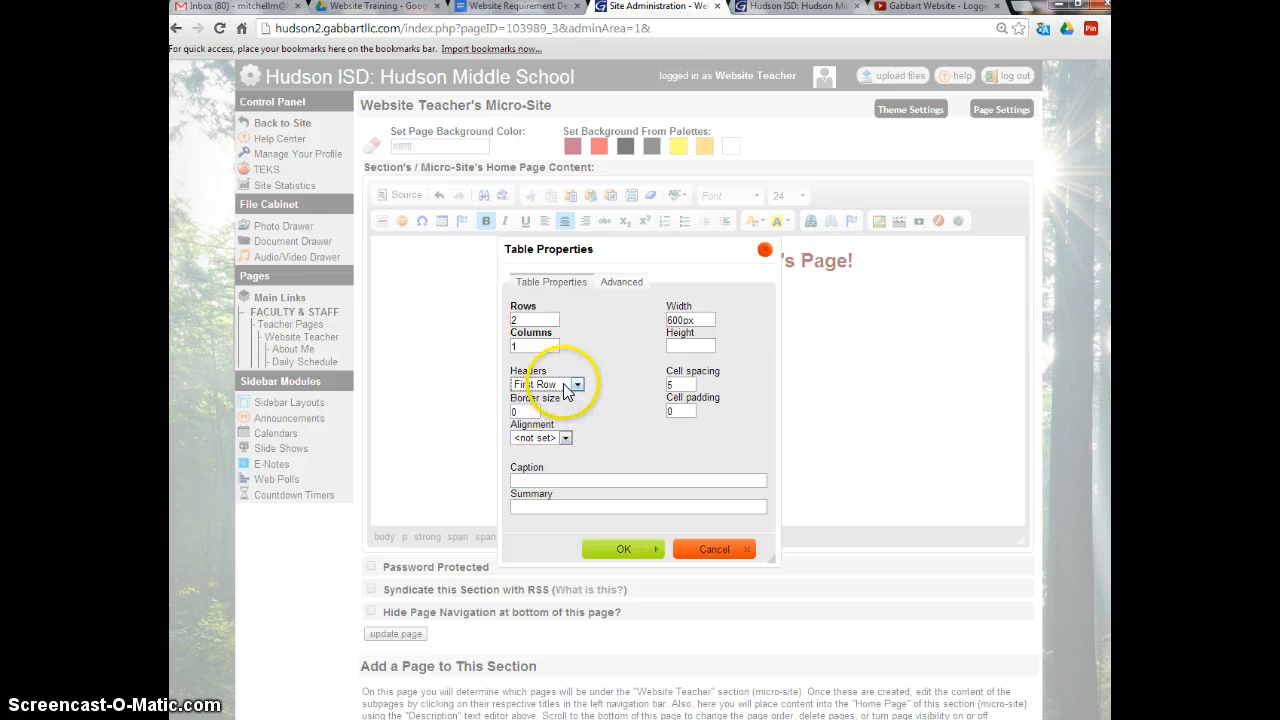
click(528, 412)
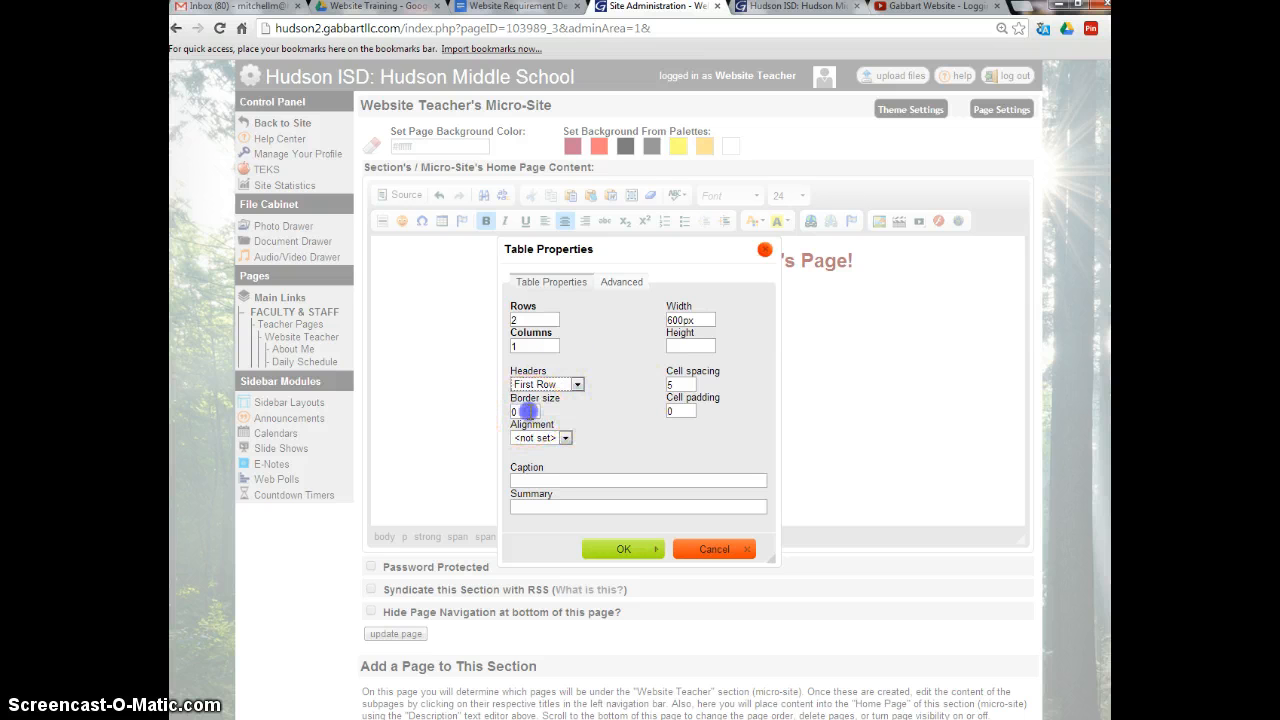
drag(528, 412, 489, 411)
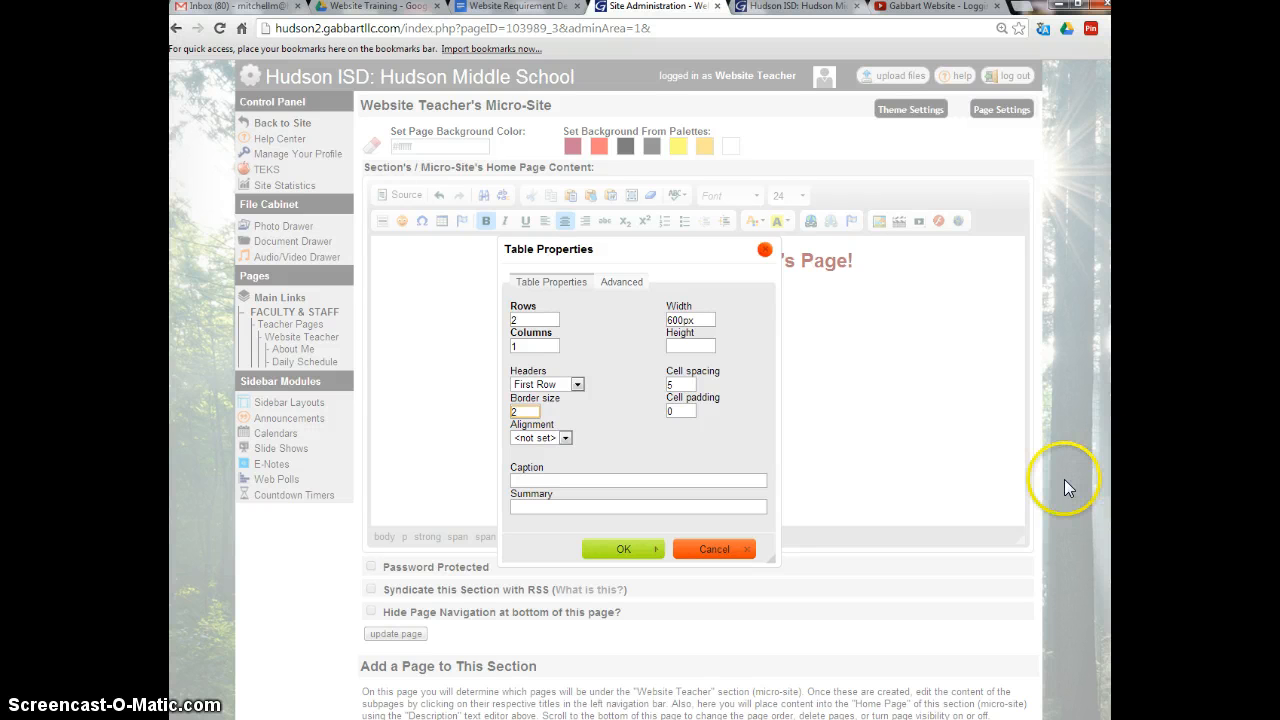
click(551, 437)
click(546, 477)
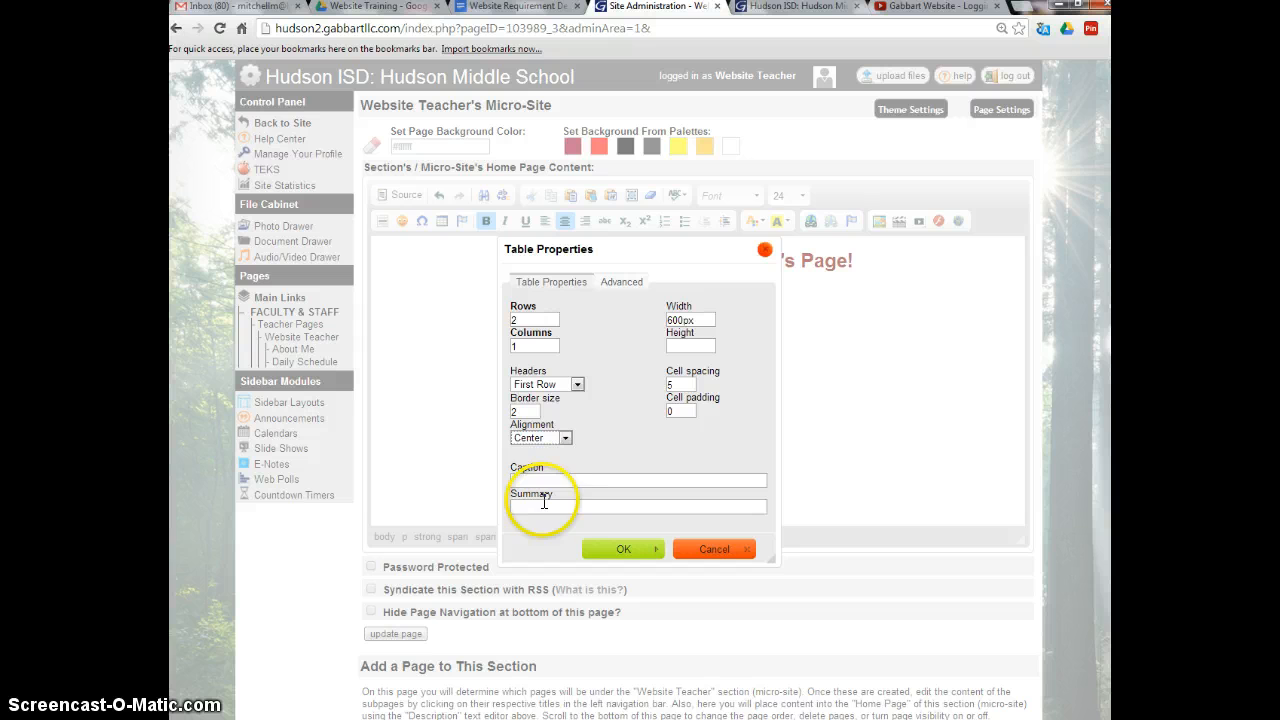
Step: Insert the configured table below the welcome heading and enter "Classroom Expectations/Rules" in its header row
click(633, 285)
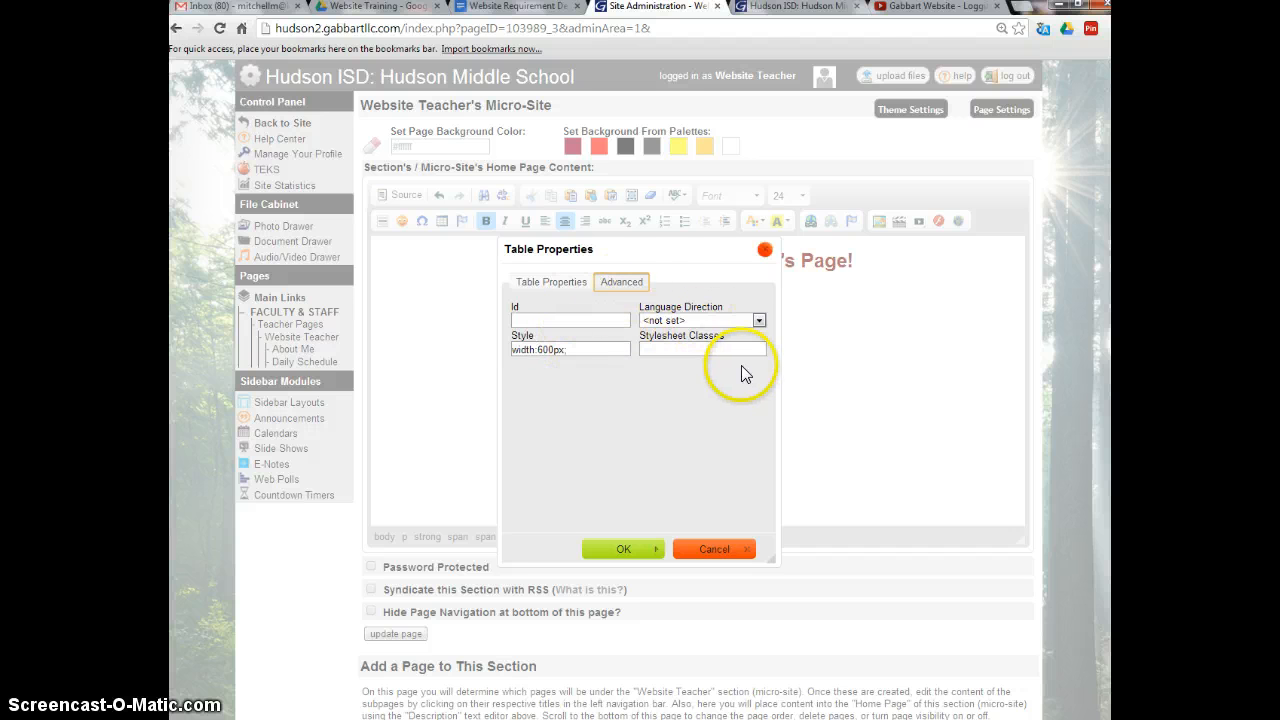
click(535, 284)
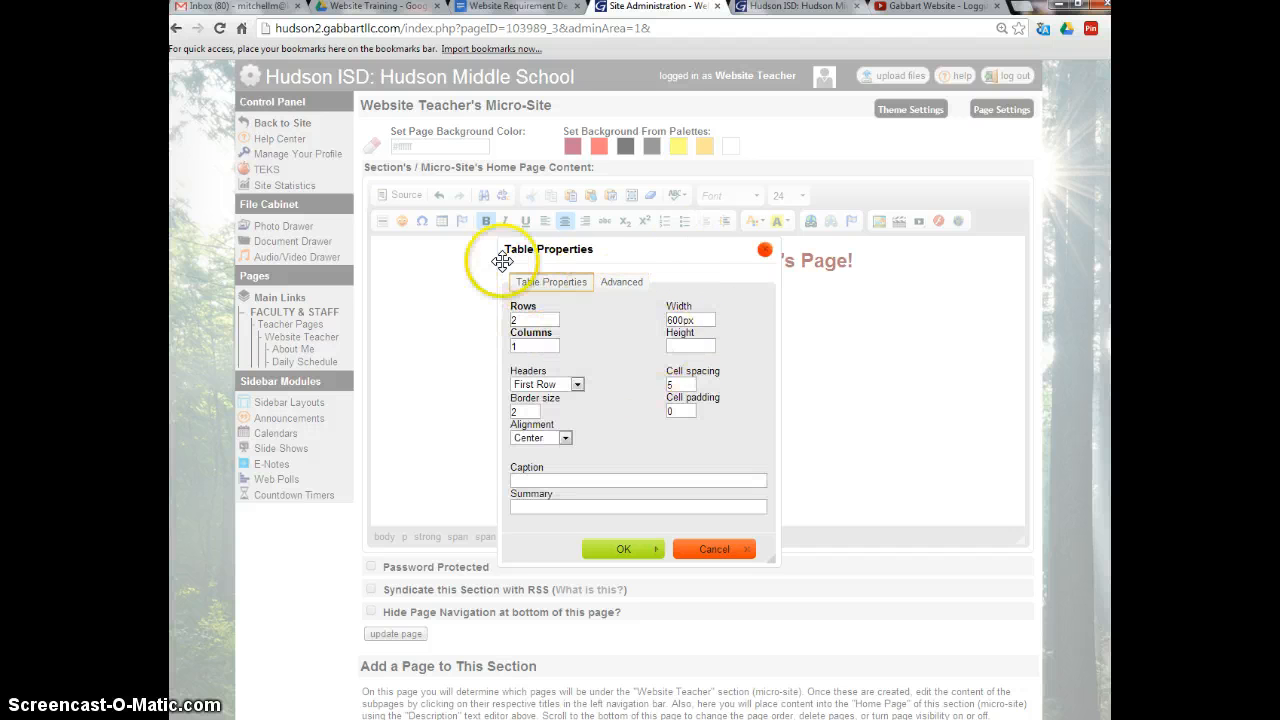
click(621, 549)
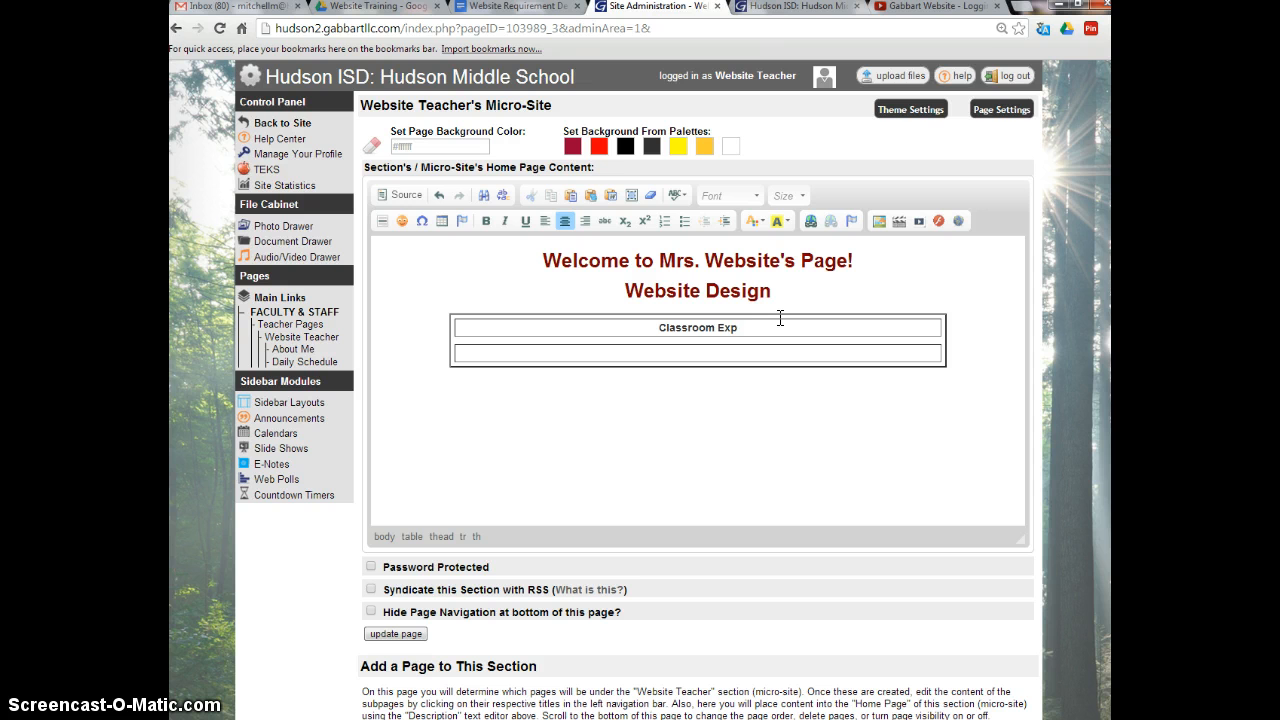
text(ons/Rules)
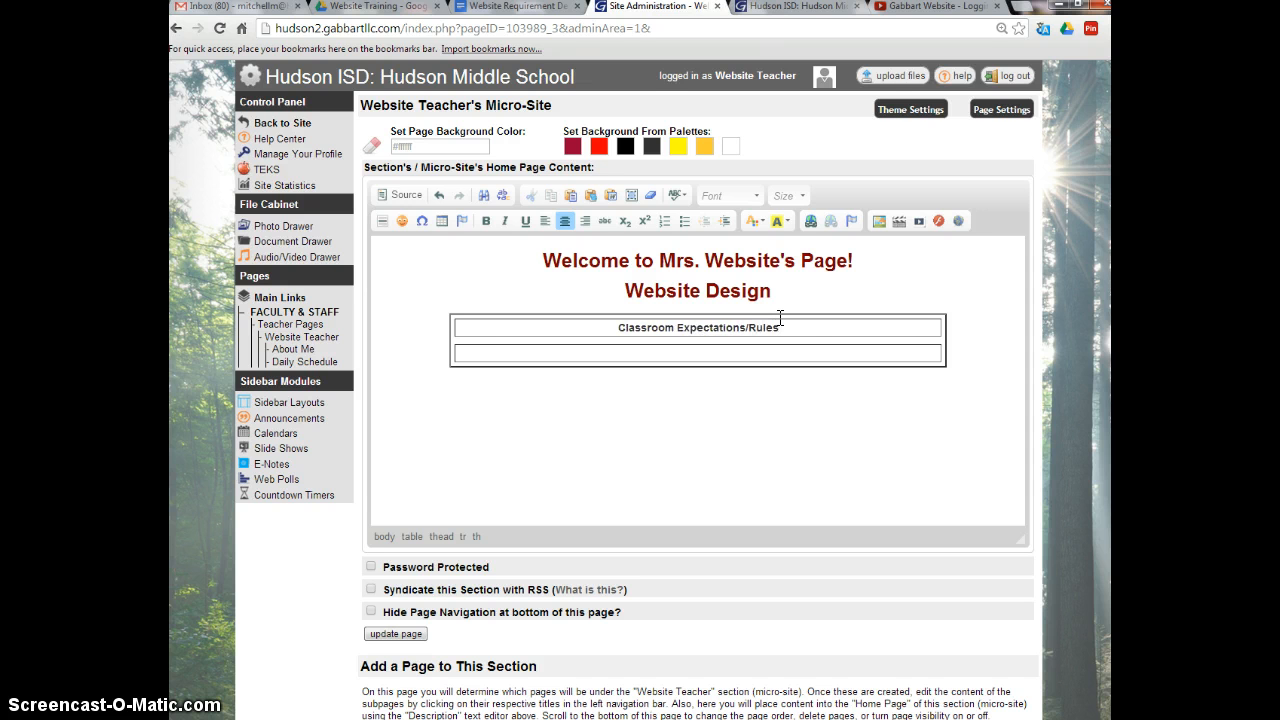
Step: Try left alignment on the table's header row and set it back to centered
click(806, 294)
click(749, 351)
click(617, 335)
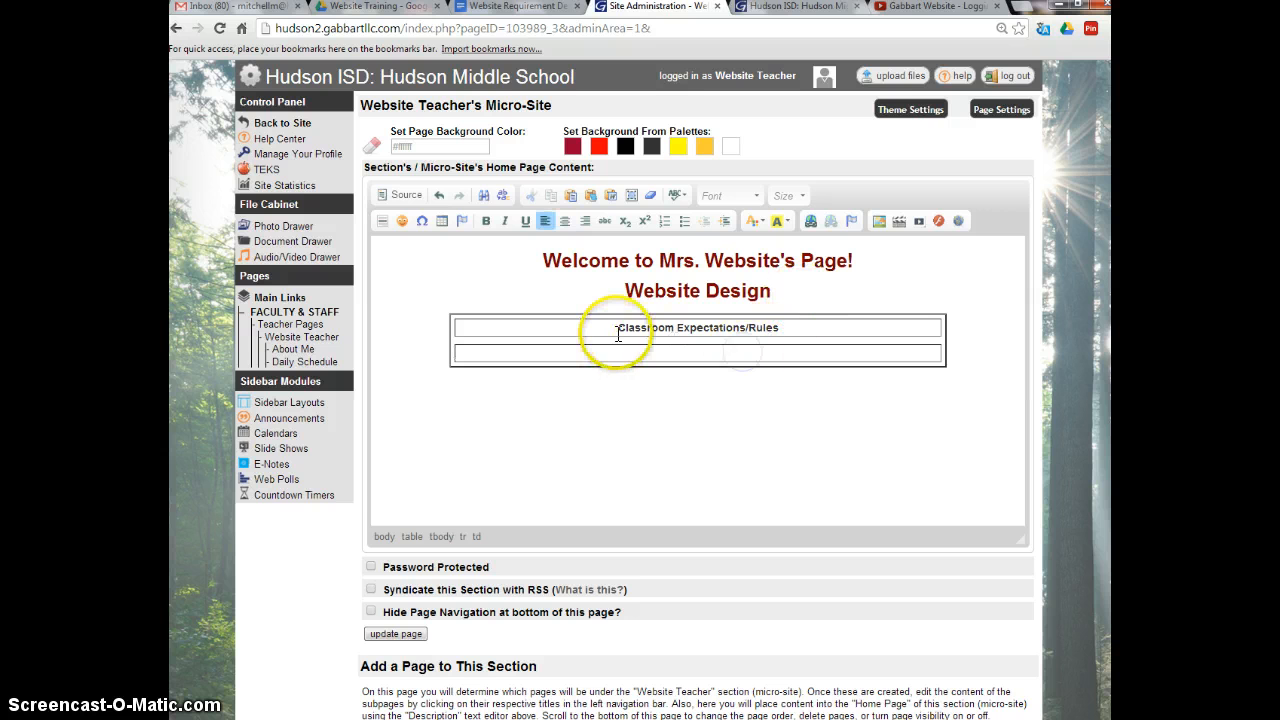
click(544, 221)
click(563, 221)
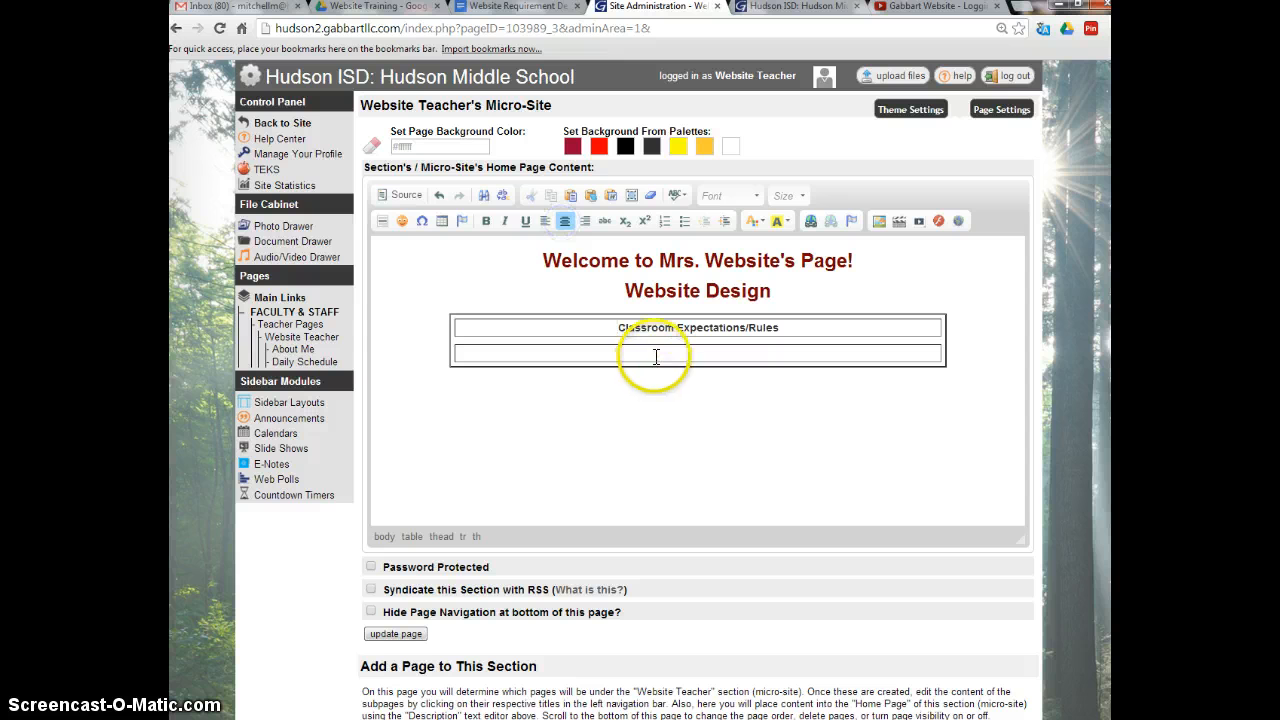
Step: Fill the table's second row with the lines "1. Rule", "2. Rule" and "3. Rule", evenly spacing the text after each number
click(654, 355)
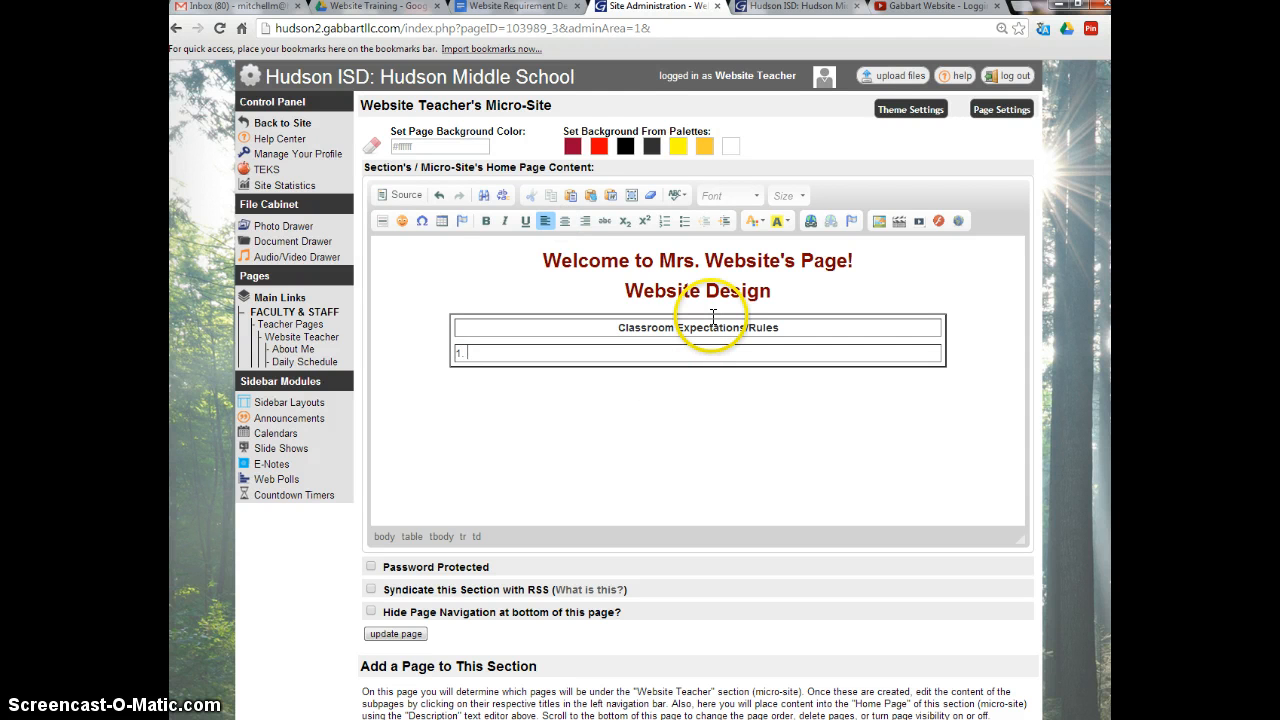
text(1. Rule)
key(Return)
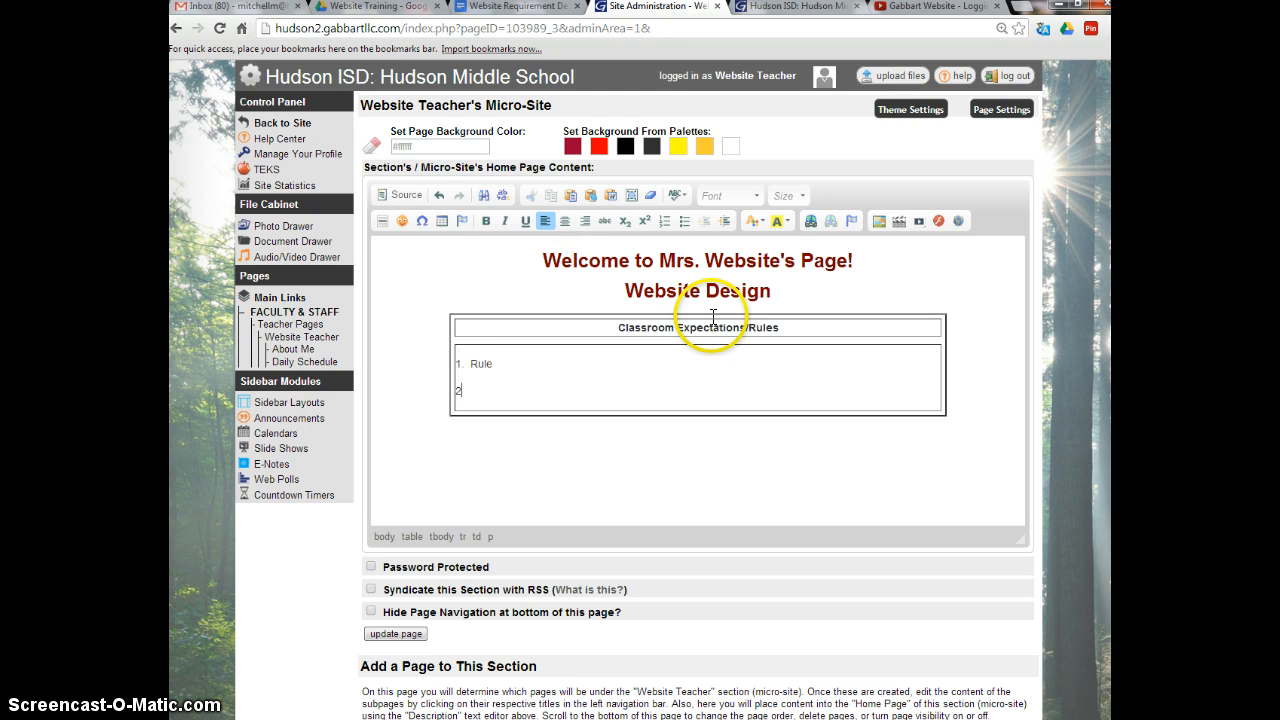
text(2. Rule)
key(Return)
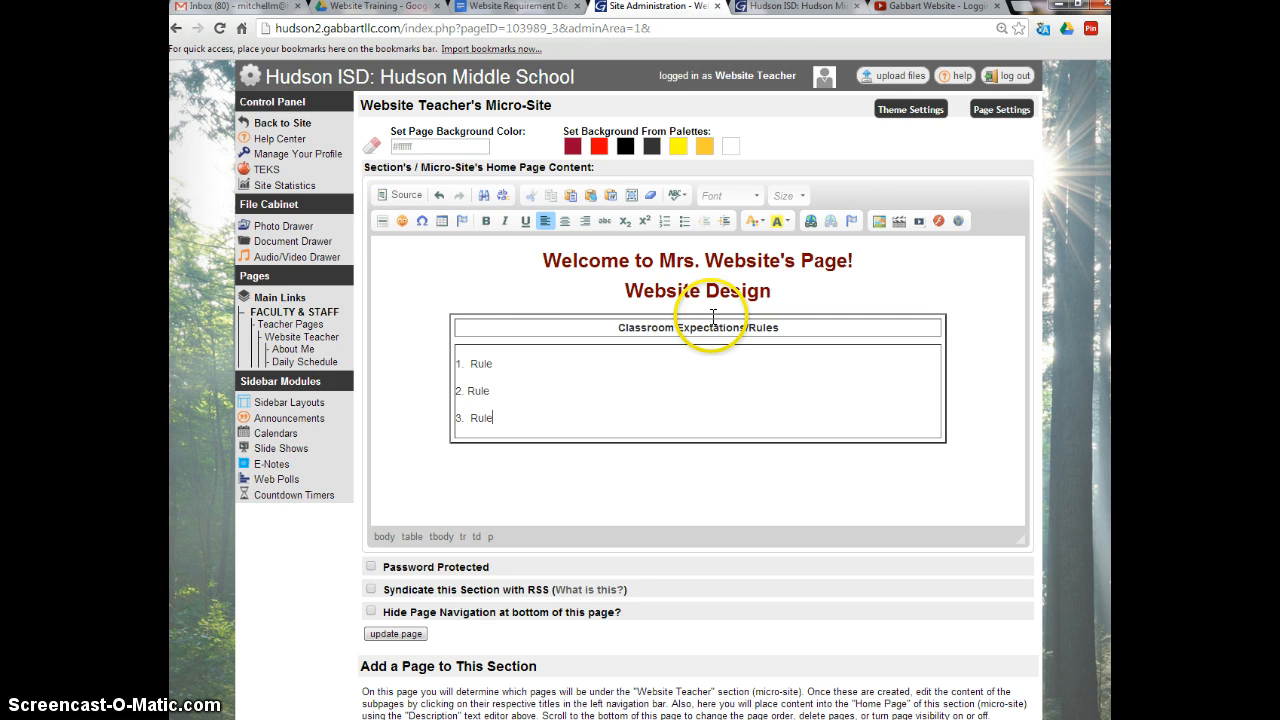
click(466, 390)
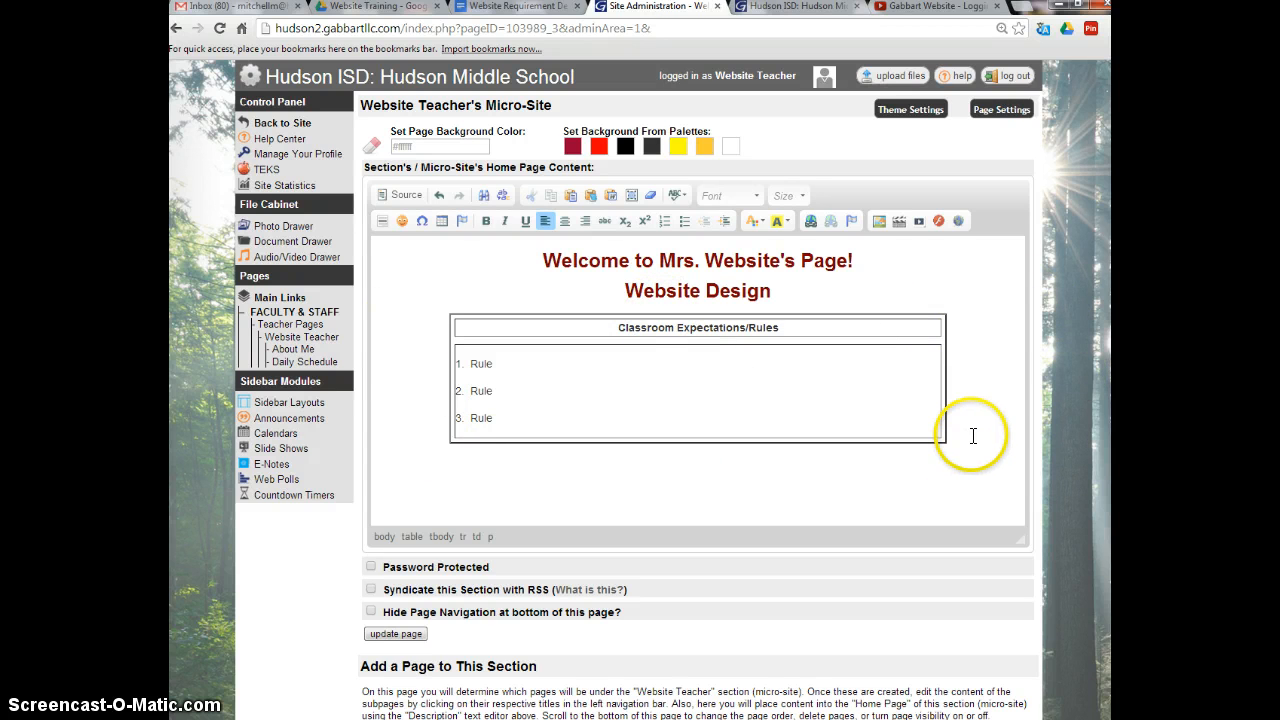
Step: Add a blank line below the Classroom Expectations/Rules table
click(824, 468)
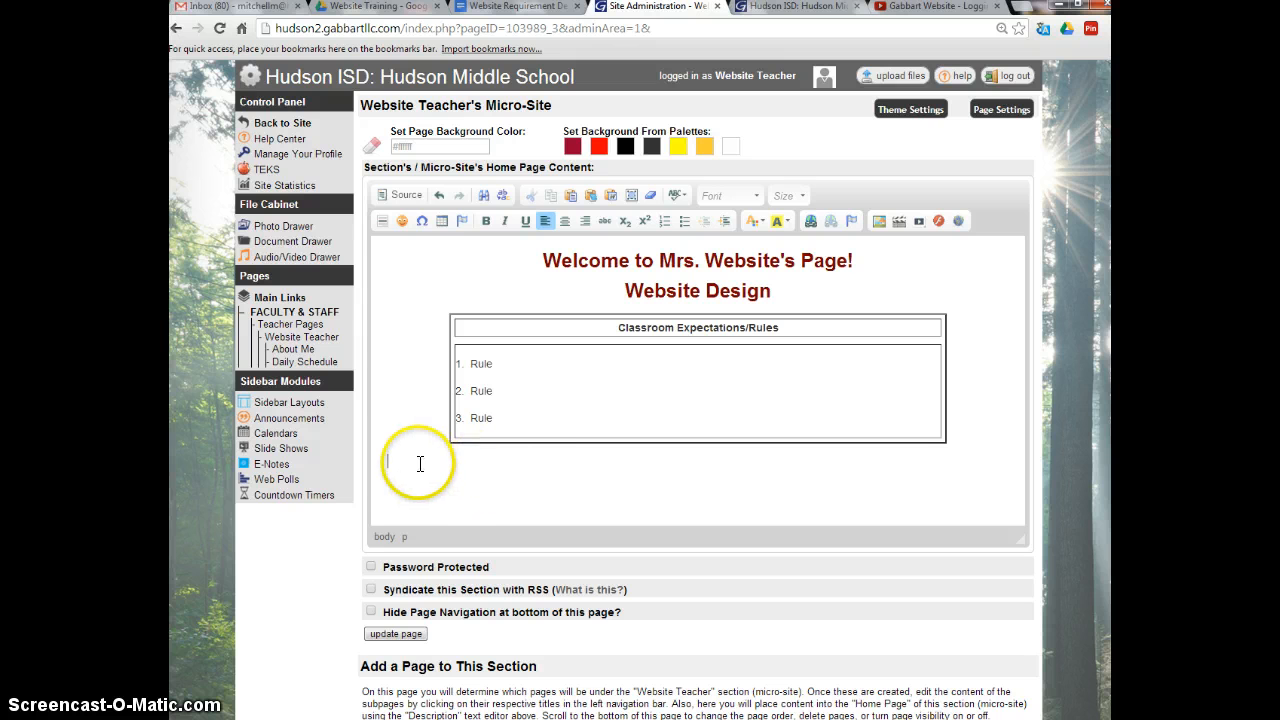
click(506, 420)
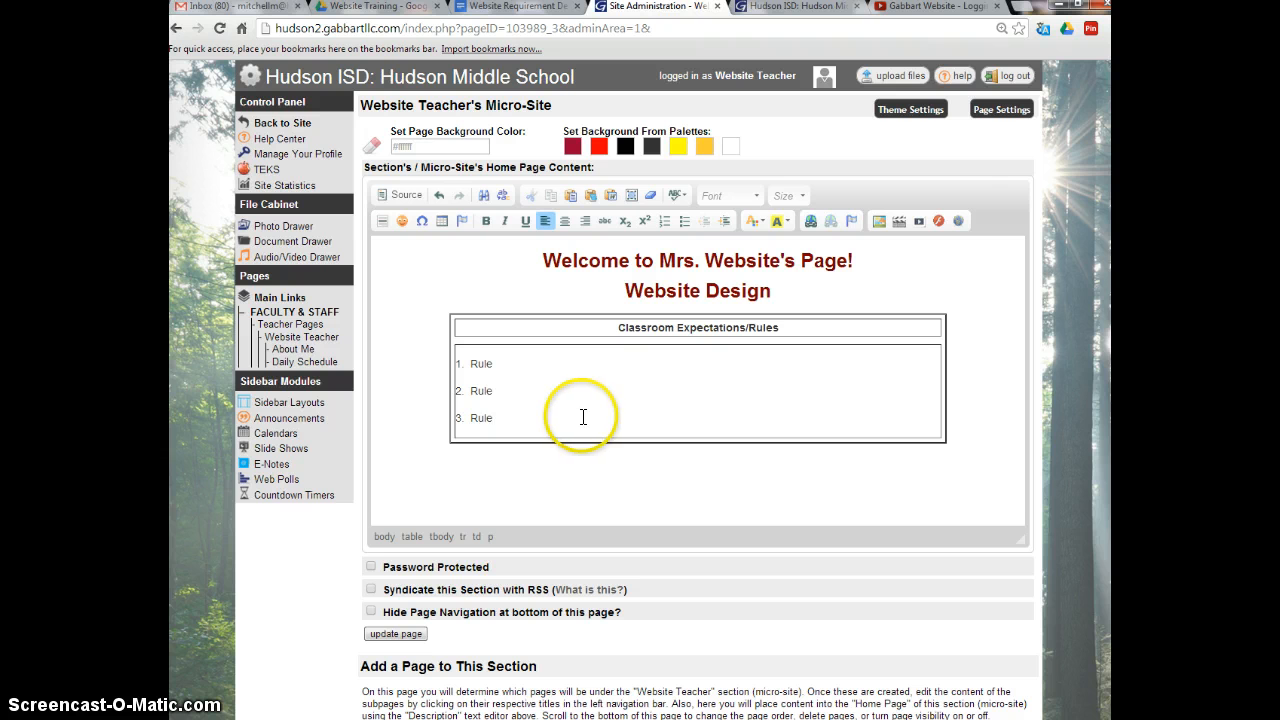
click(543, 460)
click(449, 467)
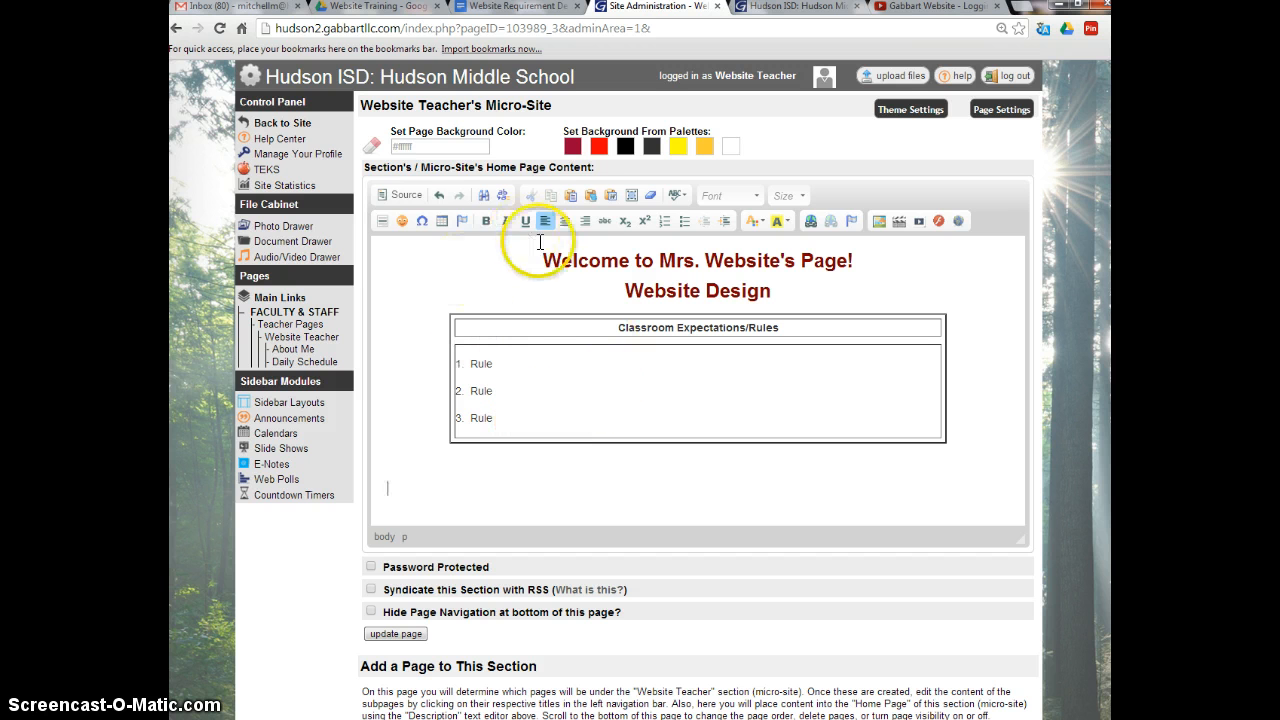
Step: Set up a second table below the blank line with 2 rows, 1 column and a width of 600px
click(440, 221)
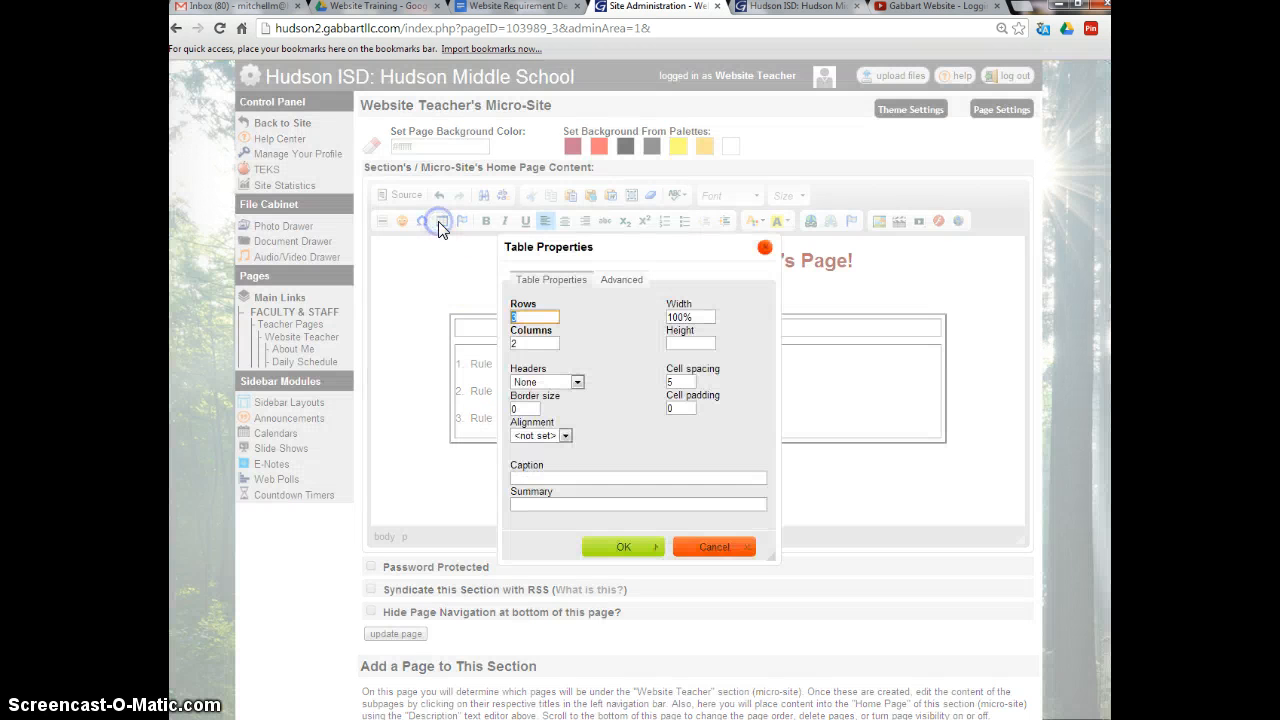
text(2)
double_click(535, 343)
text(1)
double_click(707, 317)
text(600px)
Step: Set the second table's headers to First Row, border size to 2 and alignment to Center, and insert it
click(574, 383)
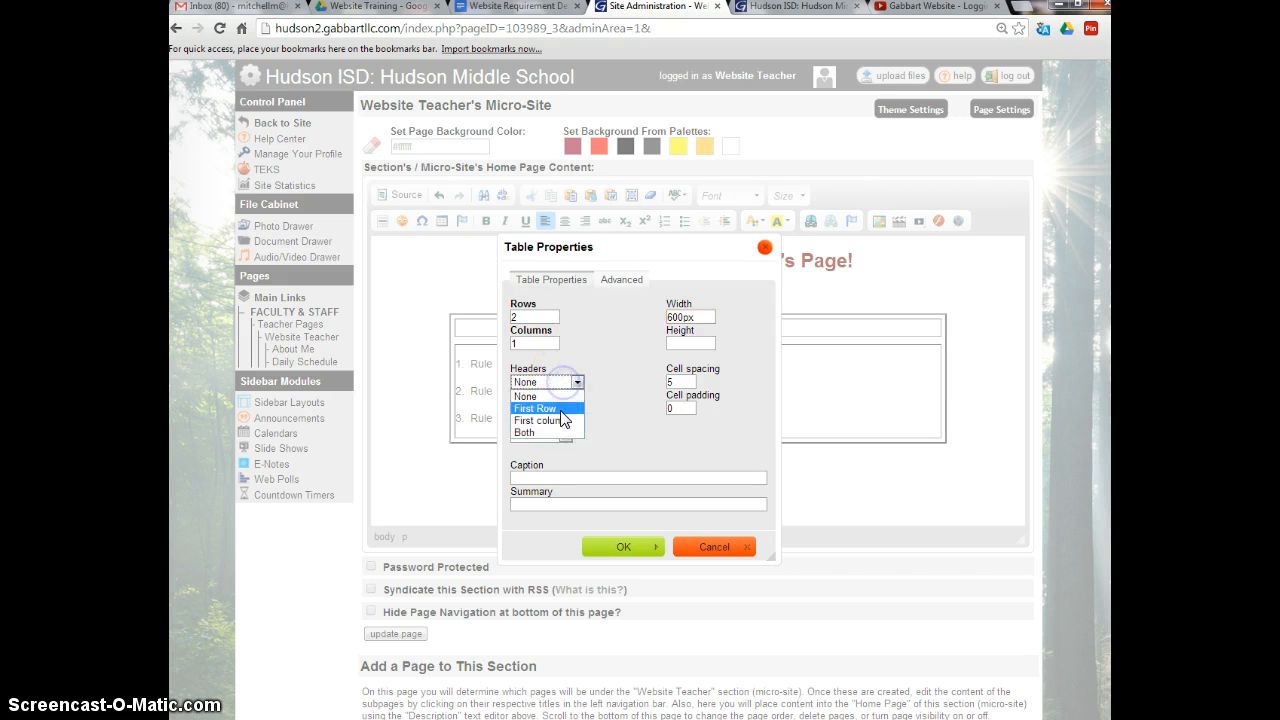
click(562, 418)
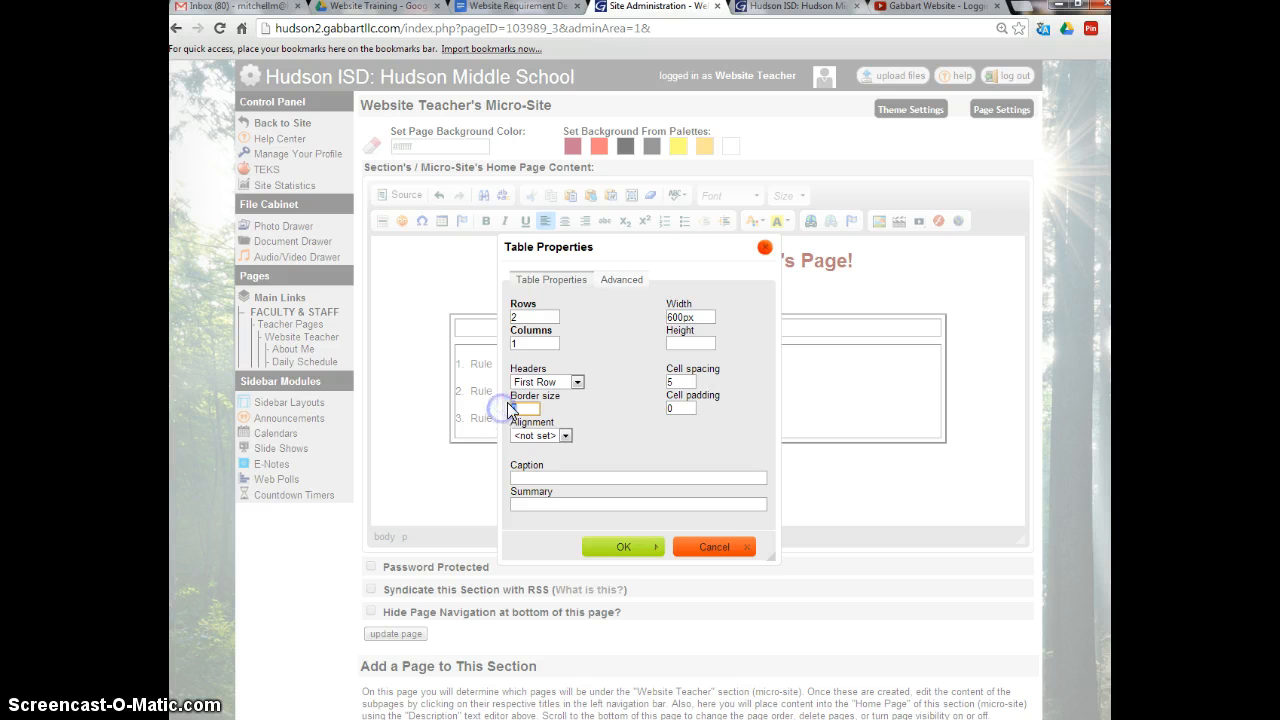
text(2)
click(612, 398)
click(565, 435)
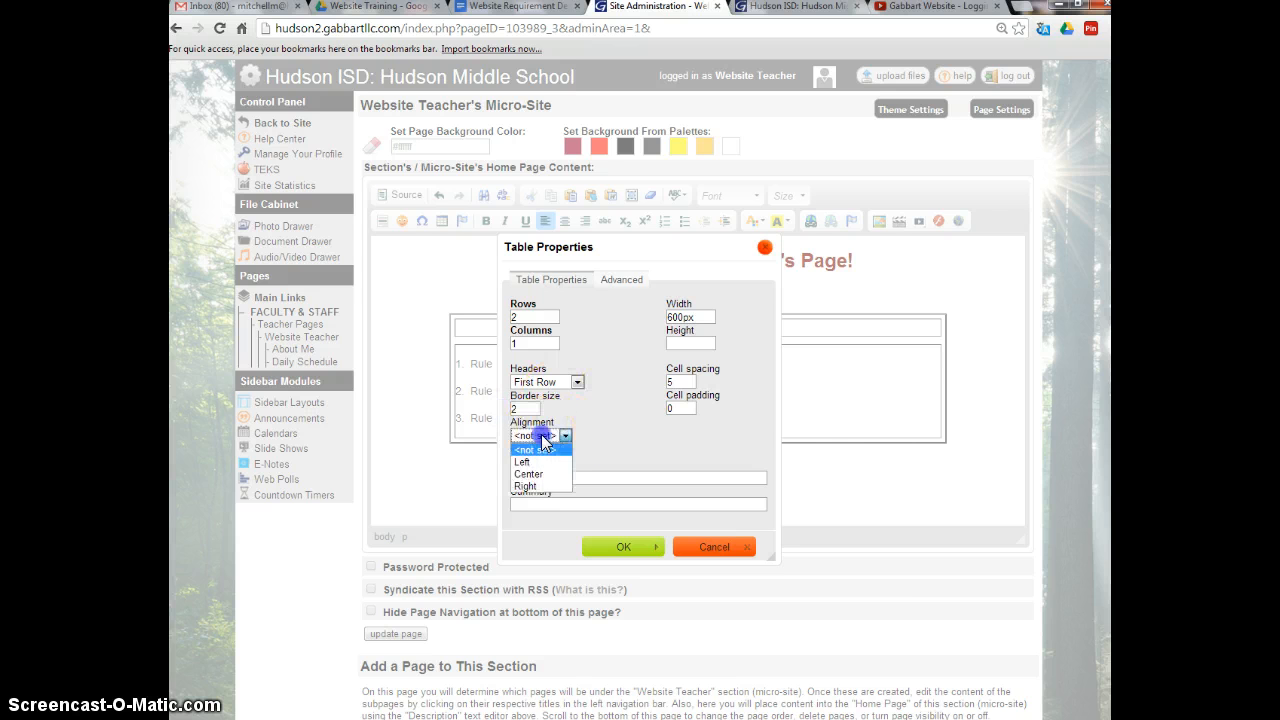
click(540, 470)
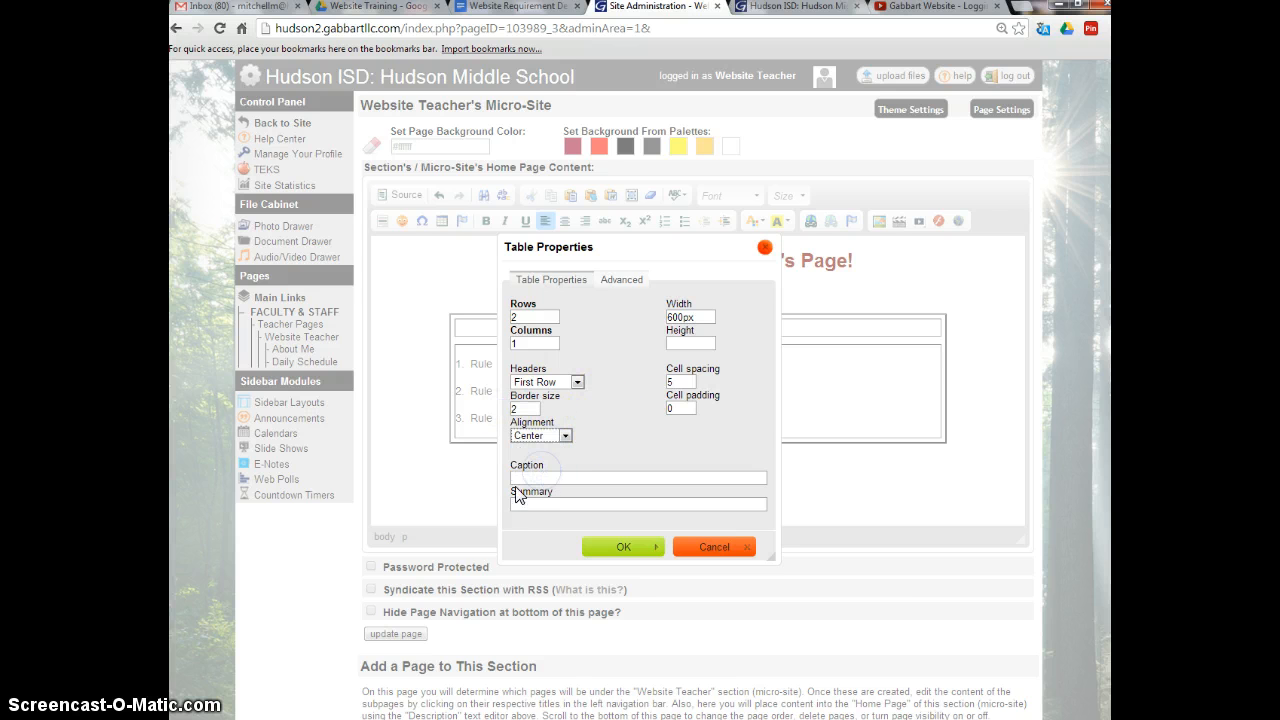
click(615, 546)
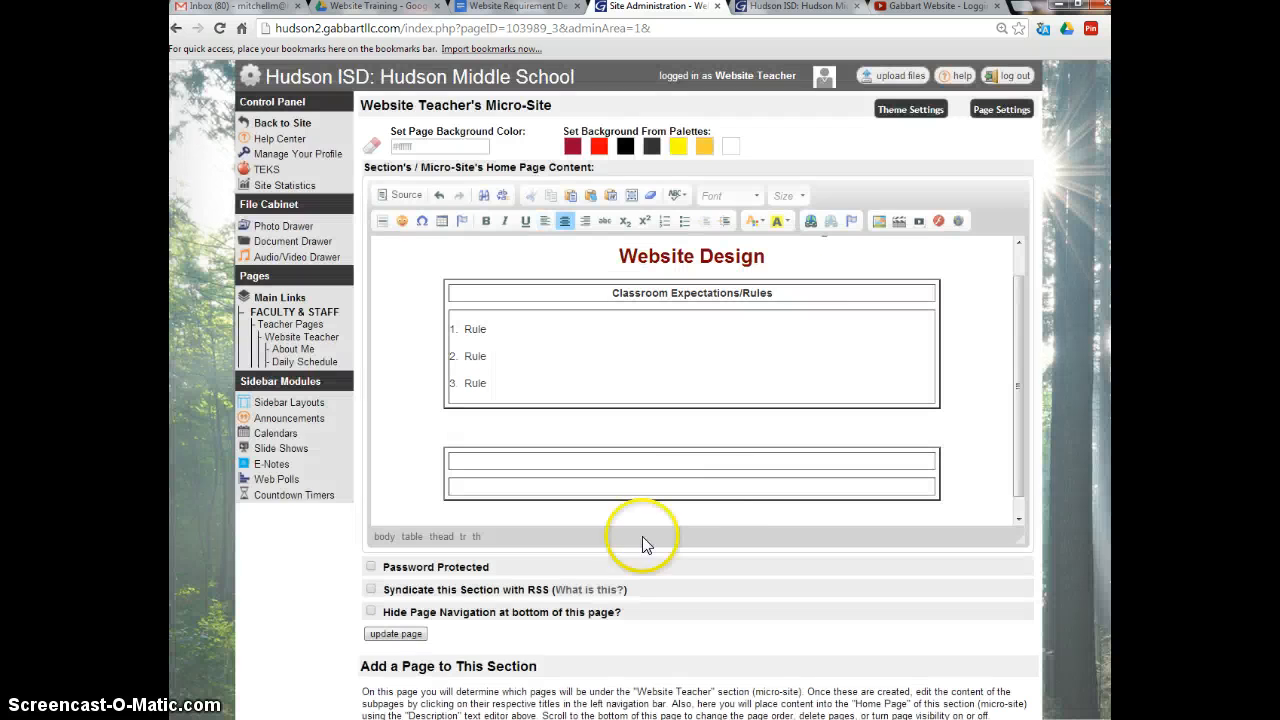
Step: Enter "Supplies" in the second table's header row and list "12 pencils" and "12 pens" in the row below
click(712, 461)
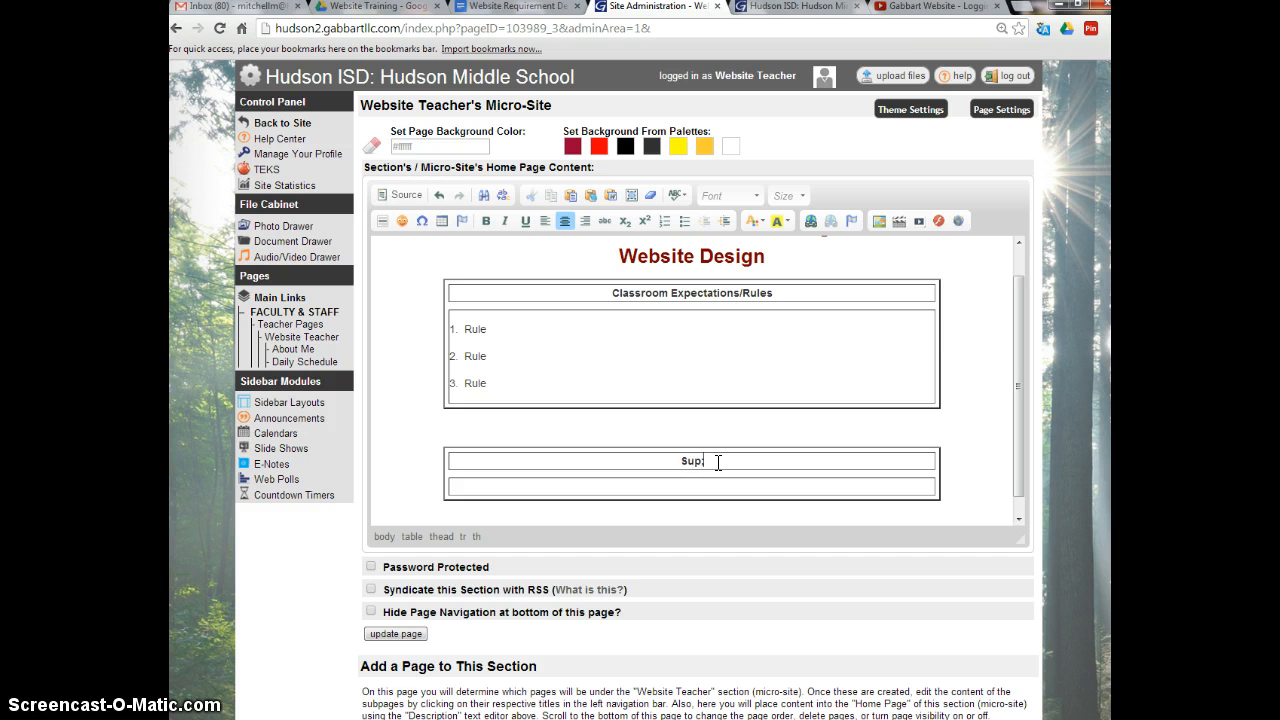
click(697, 452)
click(686, 489)
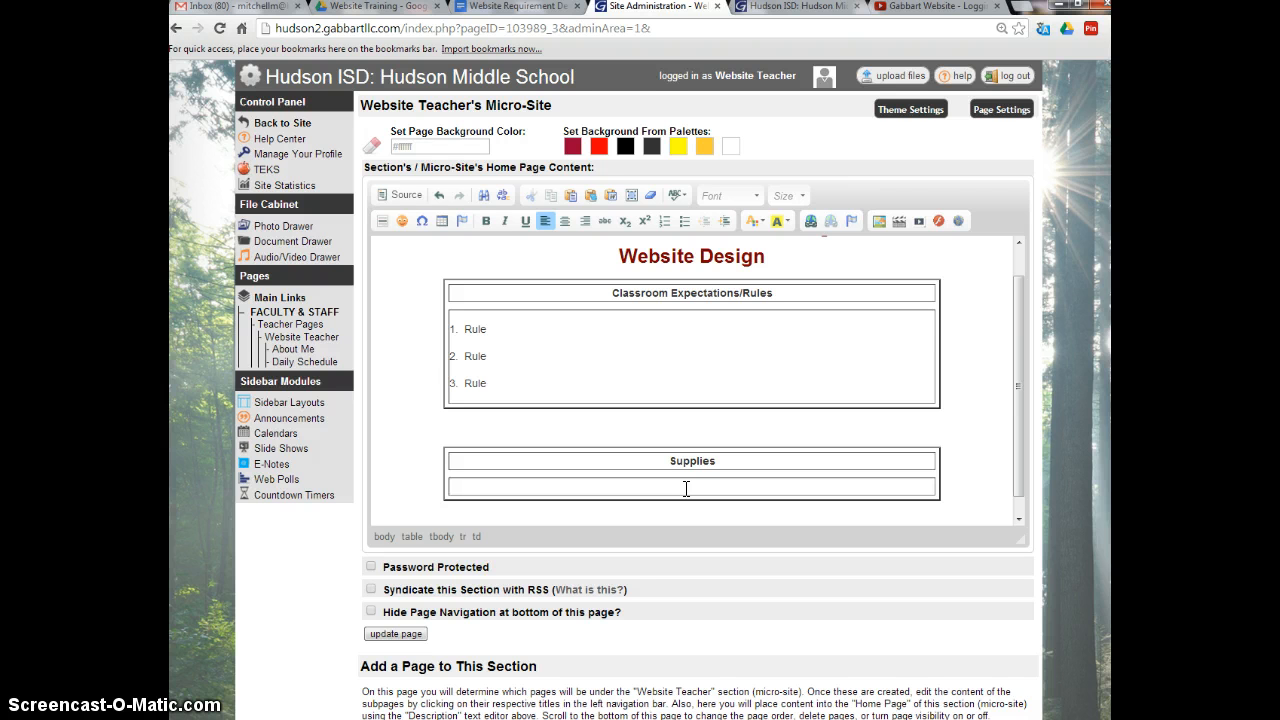
text(12 pencils)
key(Return)
text(12 pen)
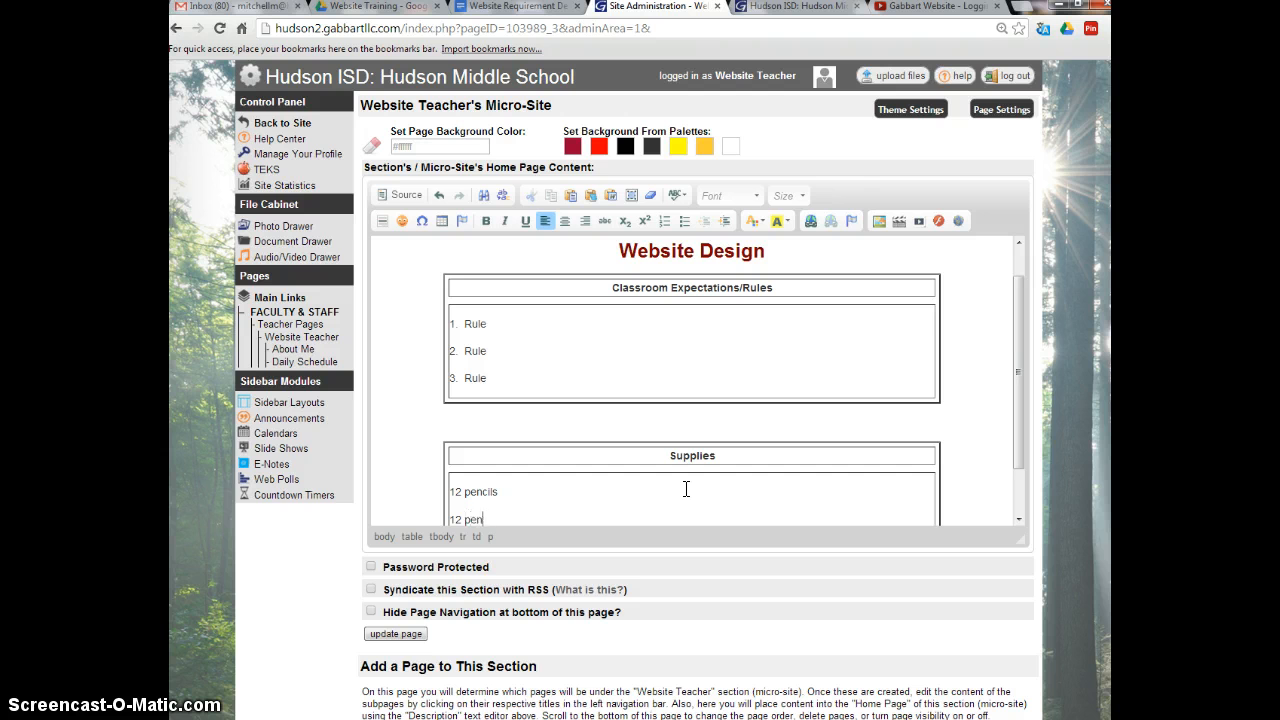
scroll(808, 389, down, 3)
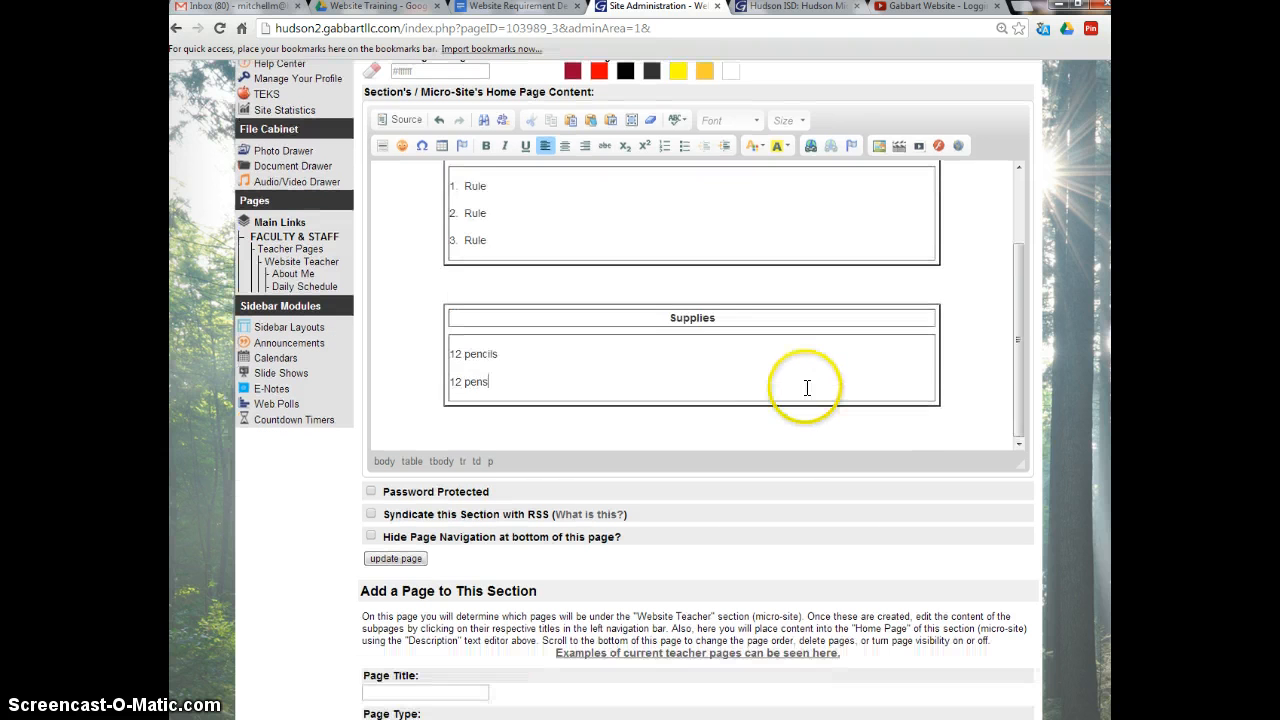
Step: Save the updated home page content and go back to the public site
scroll(808, 389, up, 3)
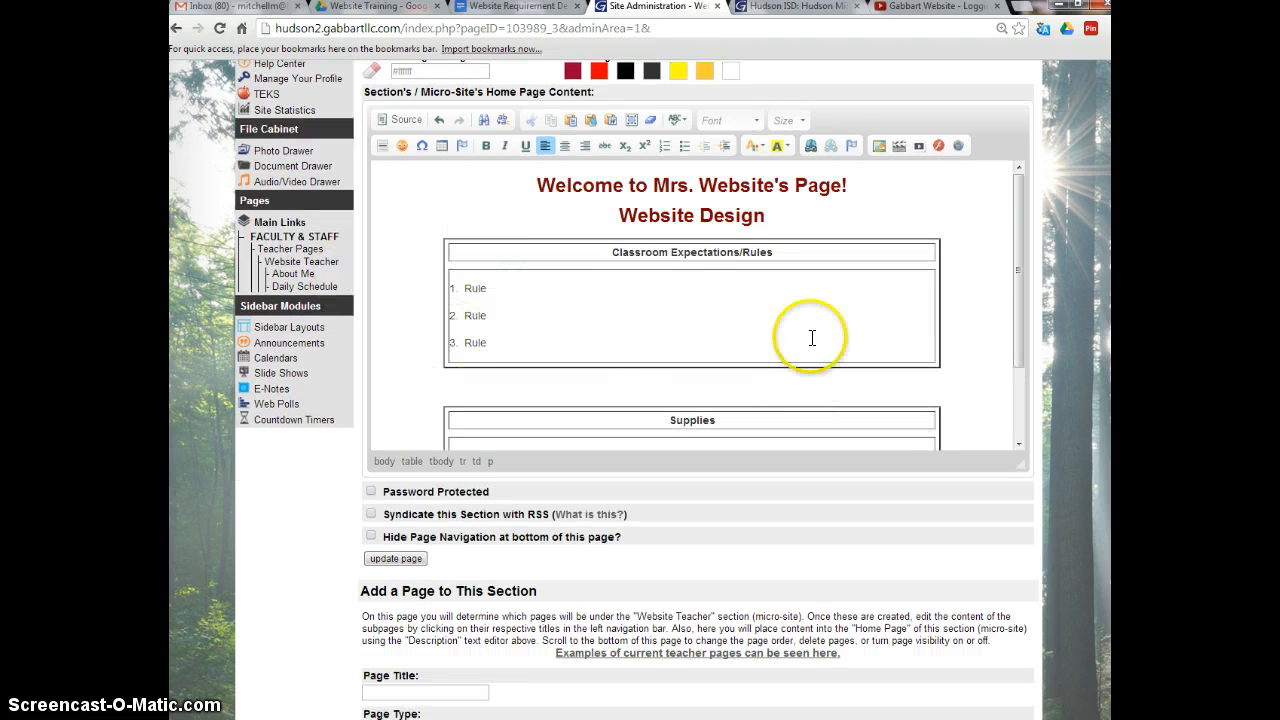
click(397, 558)
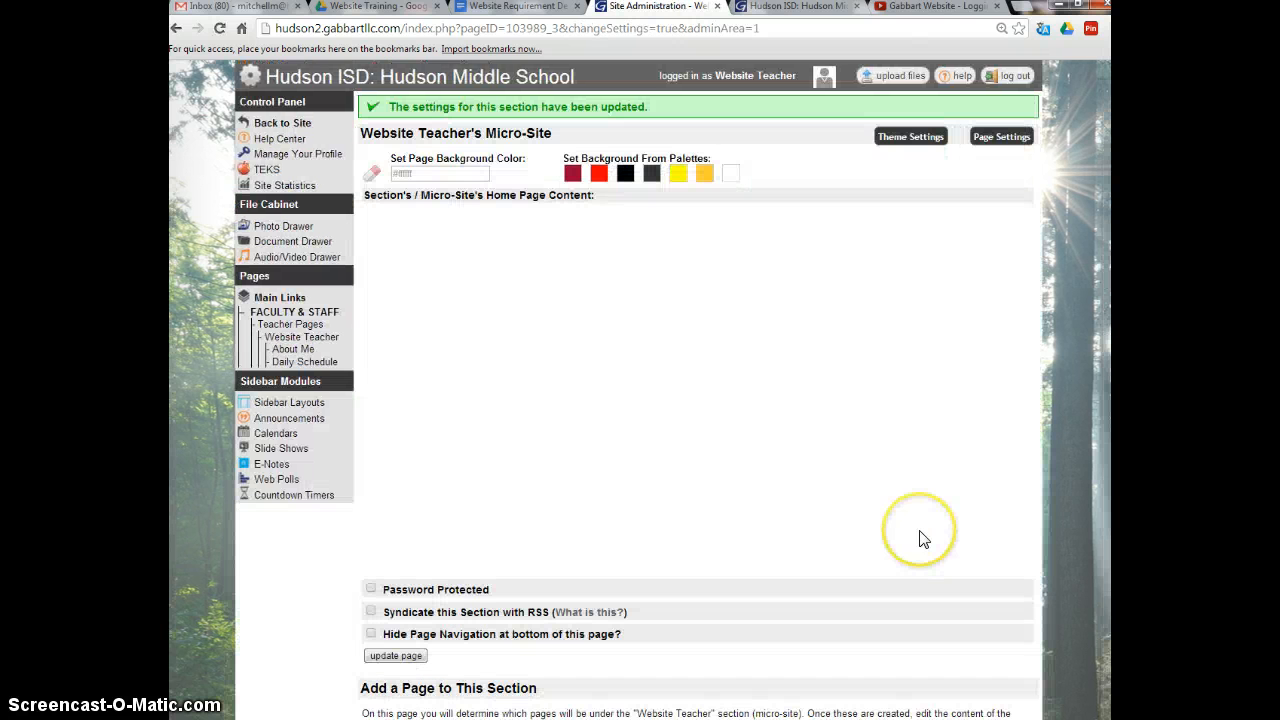
click(281, 125)
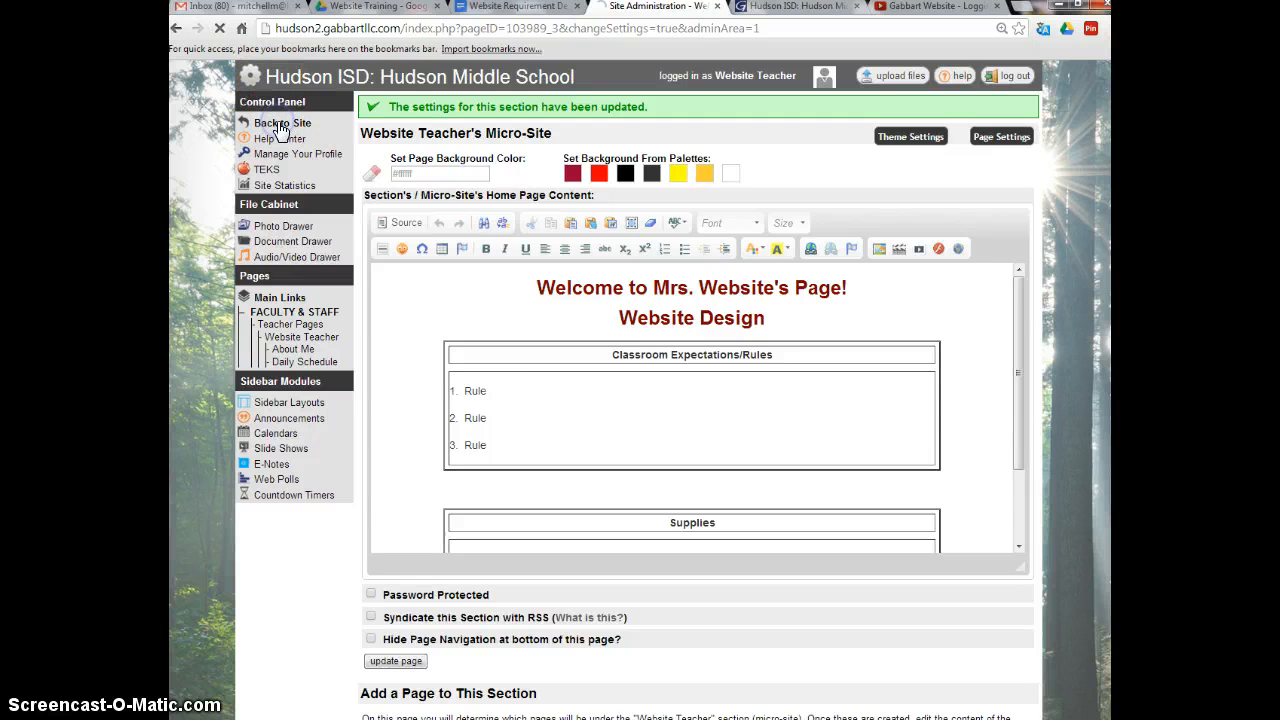